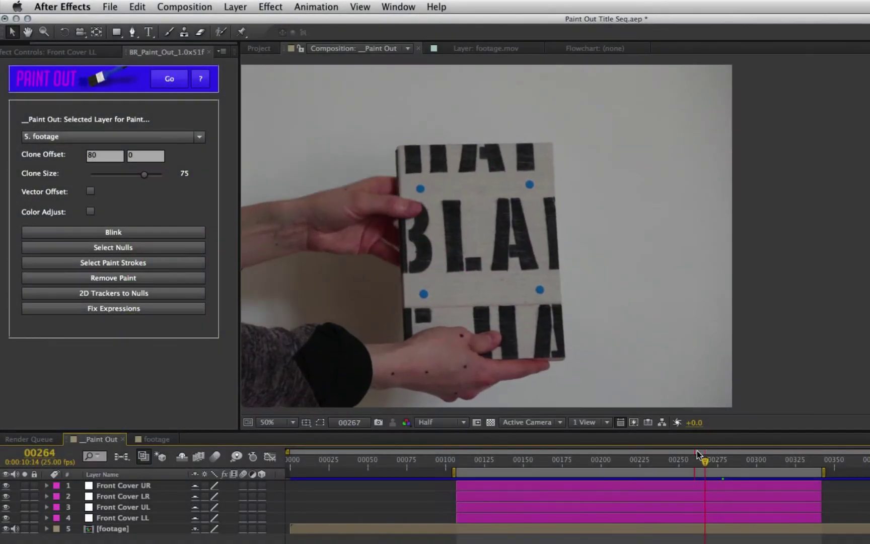
- At frame 00273, paint out the UL and LL dots with Vector Offset and Color Adjust on
mouse_move(698, 454)
mouse_down()
mouse_move(621, 454)
mouse_move(713, 452)
mouse_up()
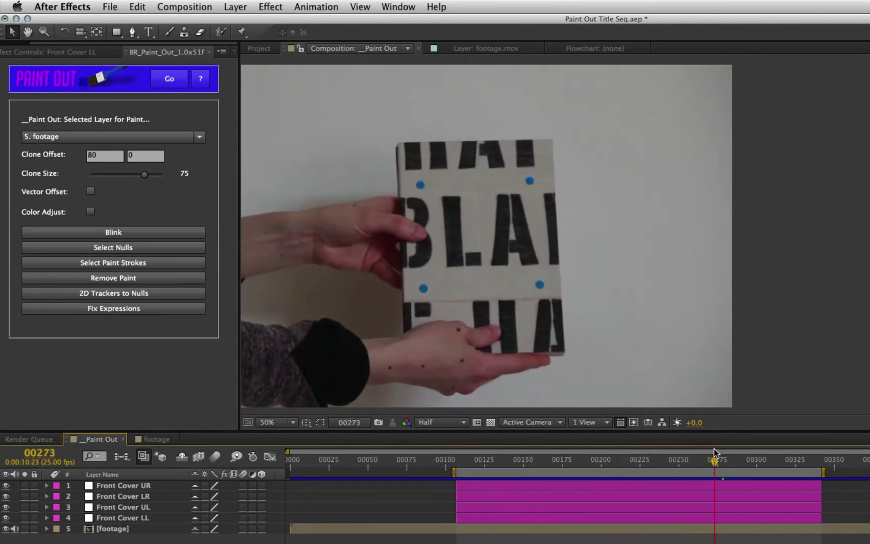
click(121, 507)
shift+click(123, 518)
click(123, 263)
click(90, 191)
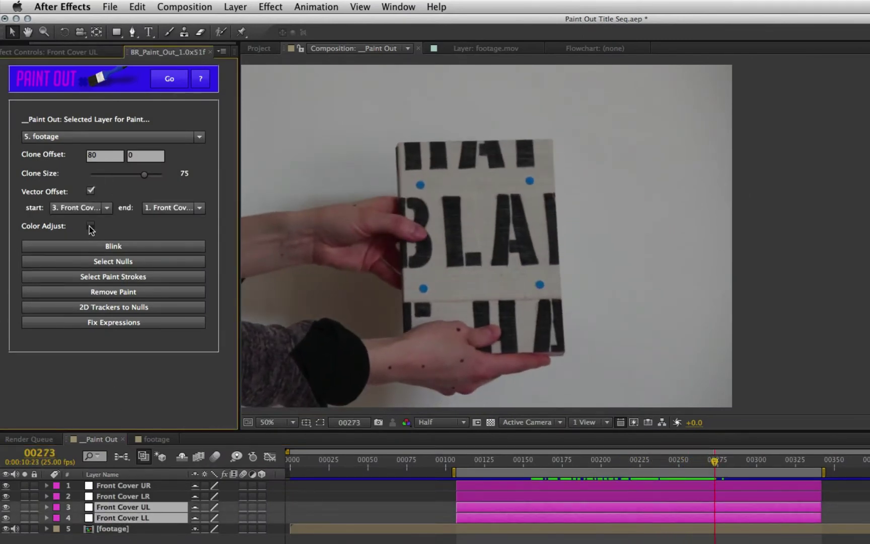
click(91, 225)
click(169, 79)
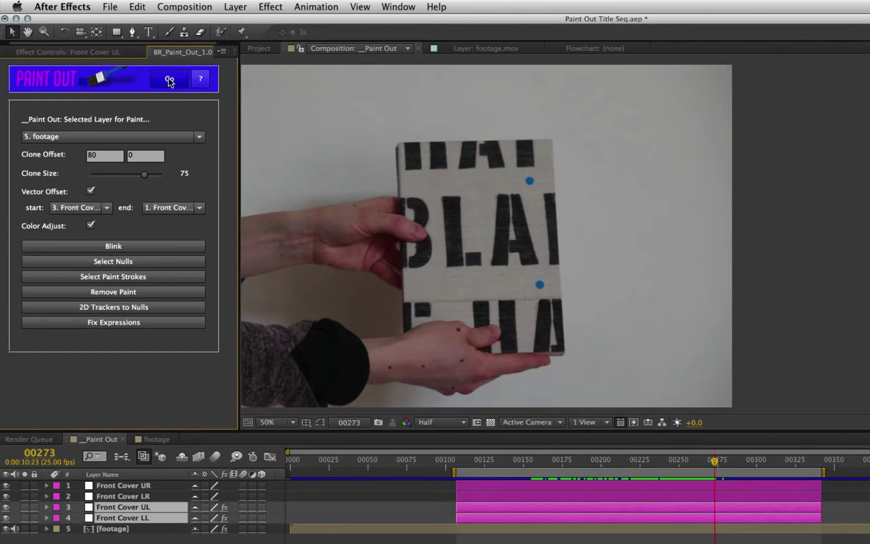
- Paint out the UR and LR dots with vector offset start 1 and end 3, then return to frame 00210
click(137, 485)
shift+click(137, 496)
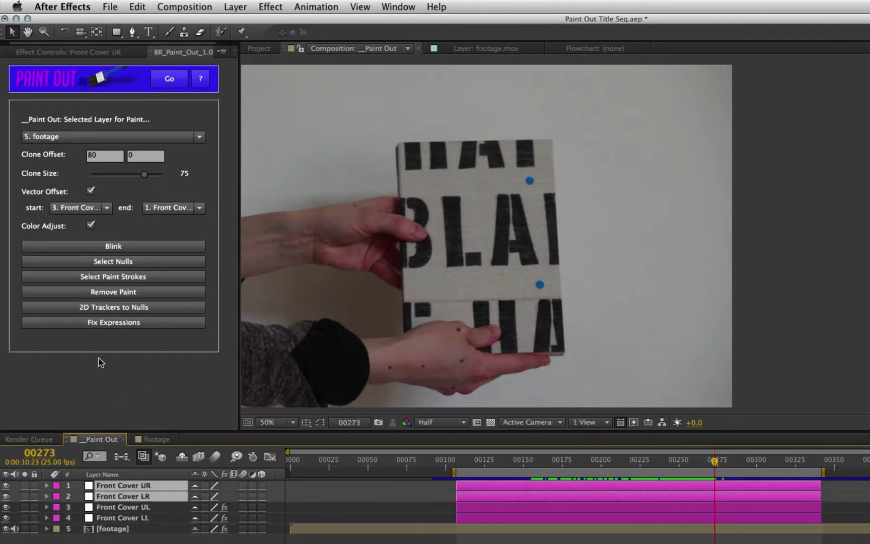
click(91, 208)
click(91, 230)
click(171, 208)
click(166, 251)
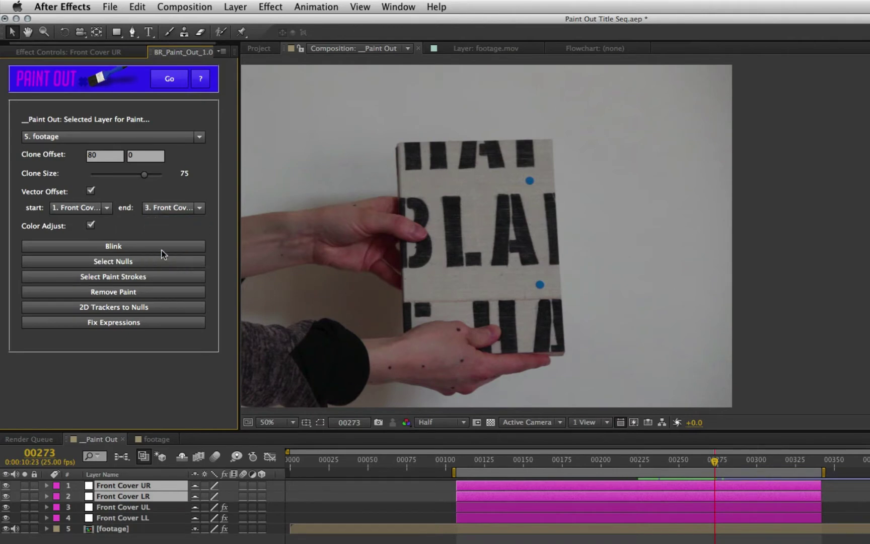
click(171, 80)
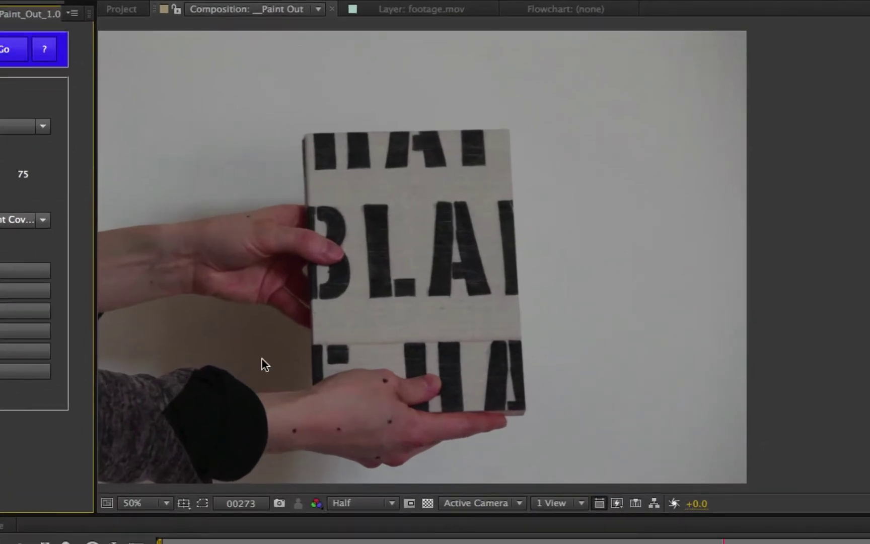
click(695, 542)
drag(695, 541, 588, 541)
- Play back the footage to check the painted-out tracking dots
key(space)
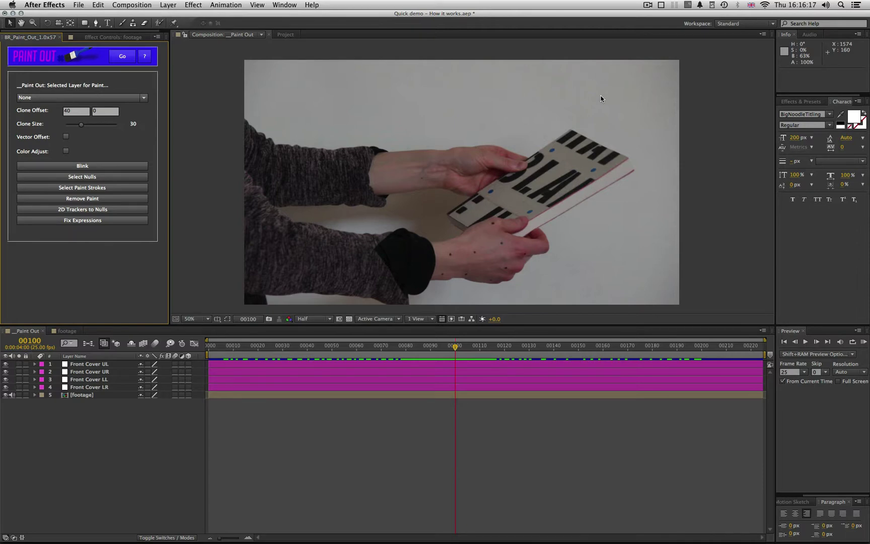
mouse_move(455, 347)
mouse_down()
mouse_move(319, 344)
mouse_move(716, 345)
mouse_move(408, 356)
mouse_move(451, 363)
mouse_up()
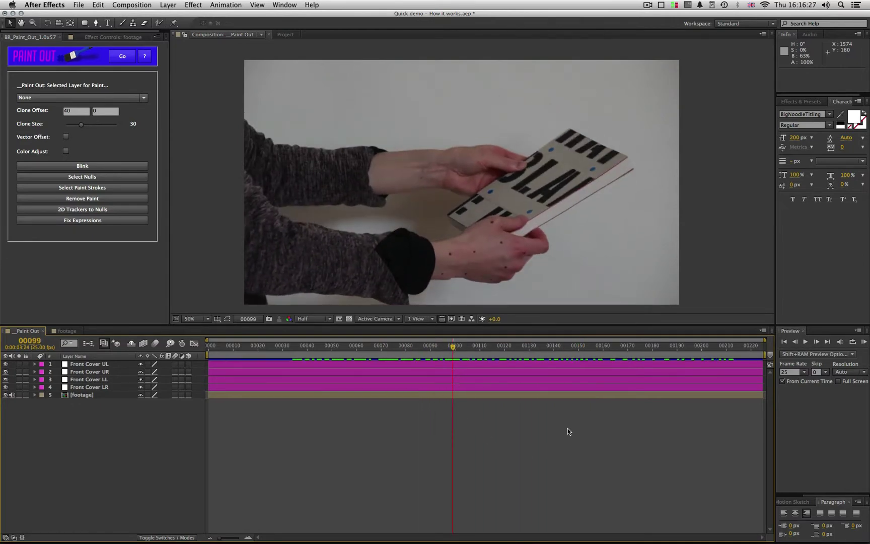
click(86, 363)
shift+click(109, 388)
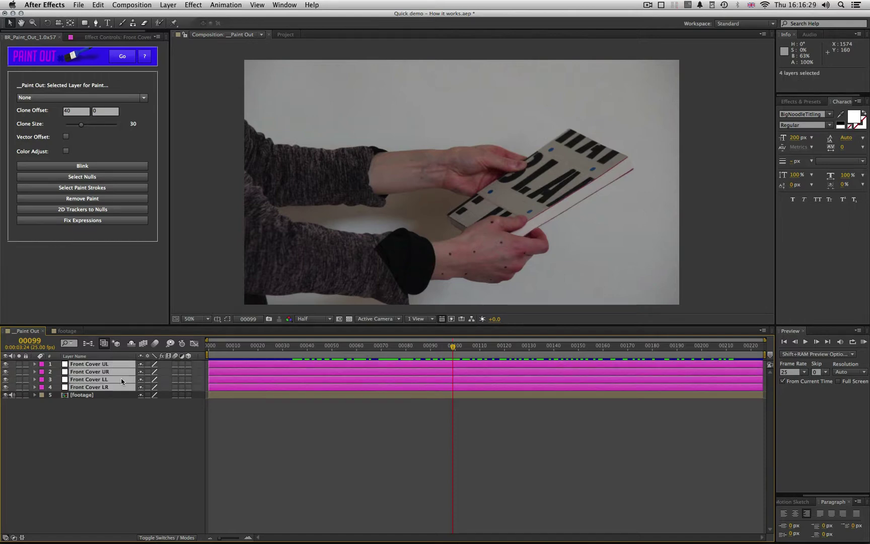
key(super+shift+h)
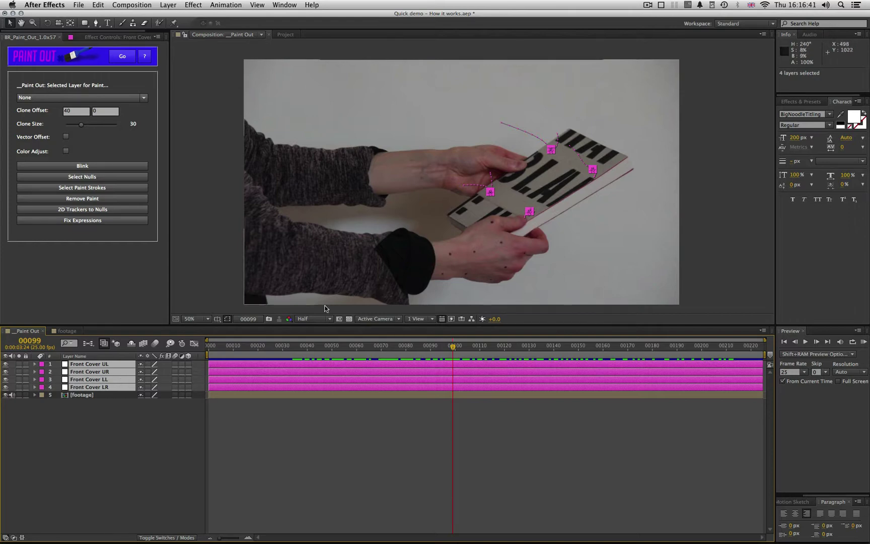
click(93, 473)
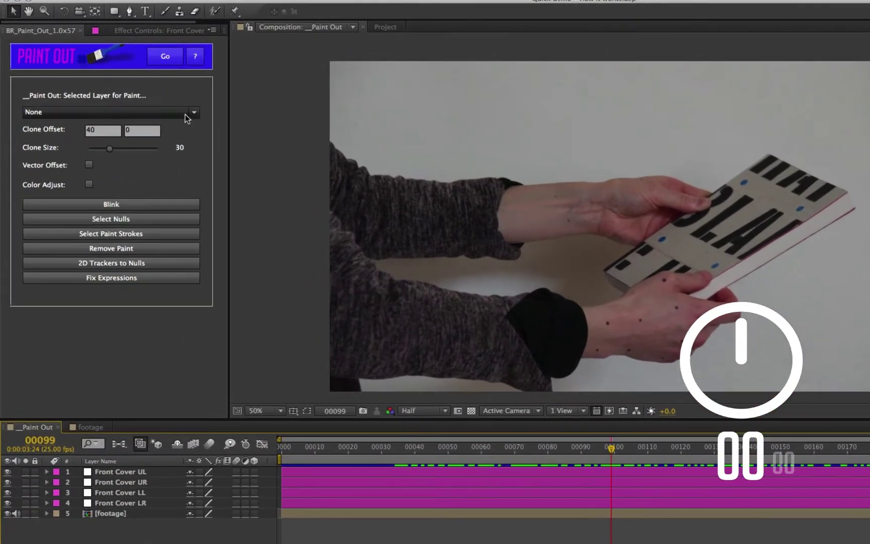
- Target 5. footage at clone size 52, vector offset Front Cover UL to UR, Color Adjust on
click(186, 113)
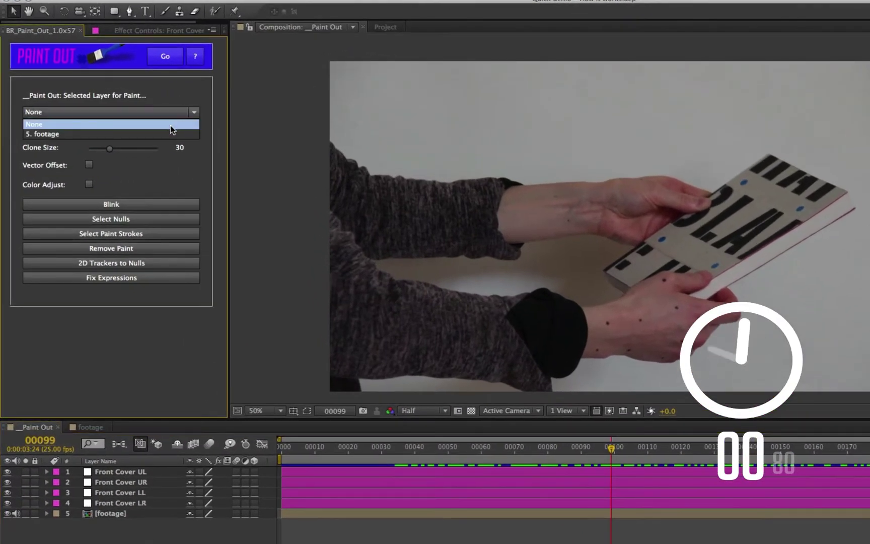
click(170, 130)
drag(109, 149, 124, 150)
click(89, 165)
click(99, 181)
click(76, 201)
click(152, 182)
click(161, 212)
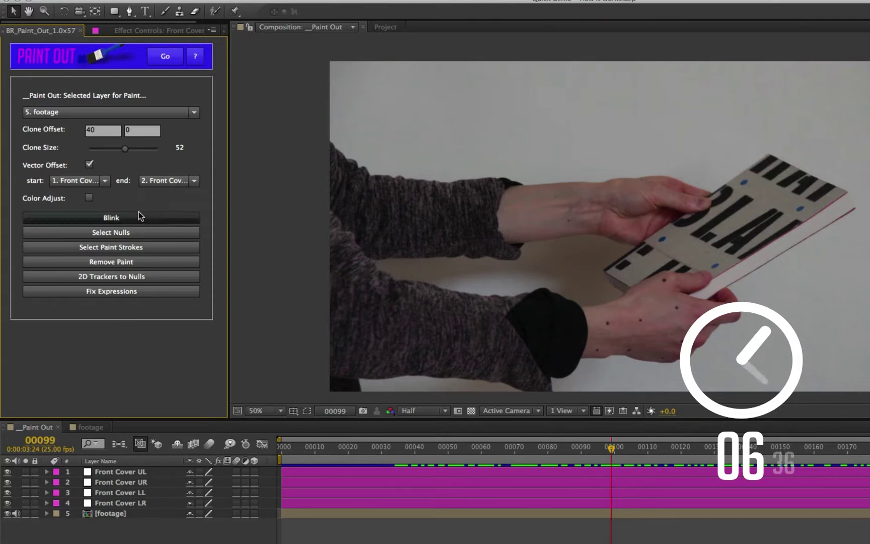
click(90, 198)
- Paint out the UL/LL dots, then the UR/LR dots with clone offset -40
click(134, 473)
super+click(136, 492)
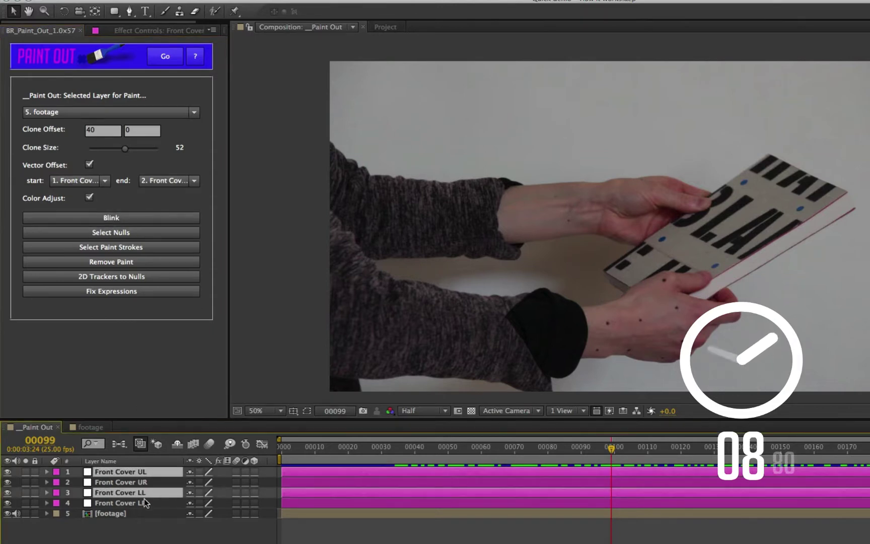
click(166, 58)
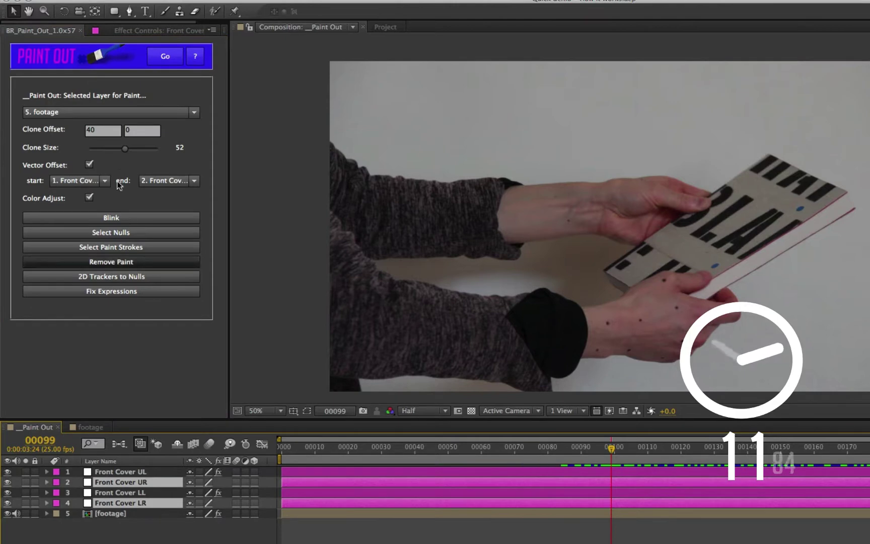
click(93, 130)
text(-40)
click(164, 56)
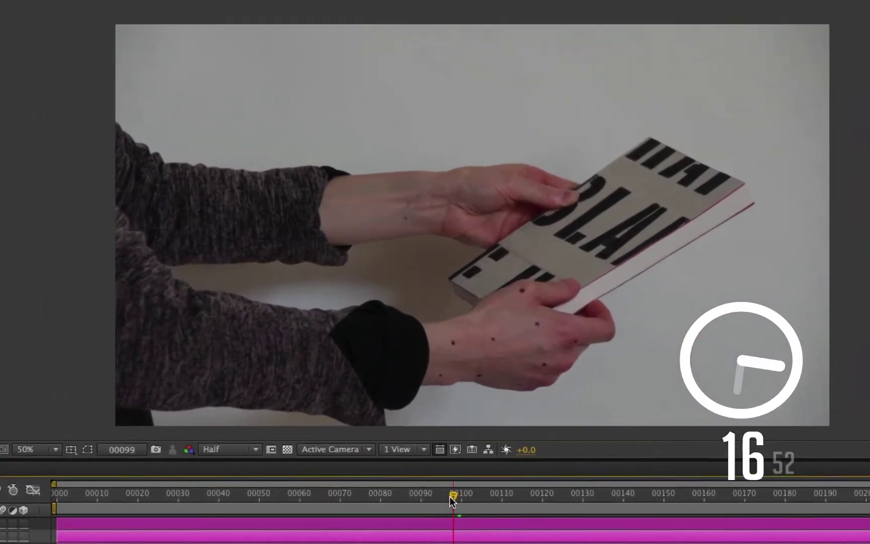
drag(610, 447, 570, 447)
drag(400, 496, 63, 503)
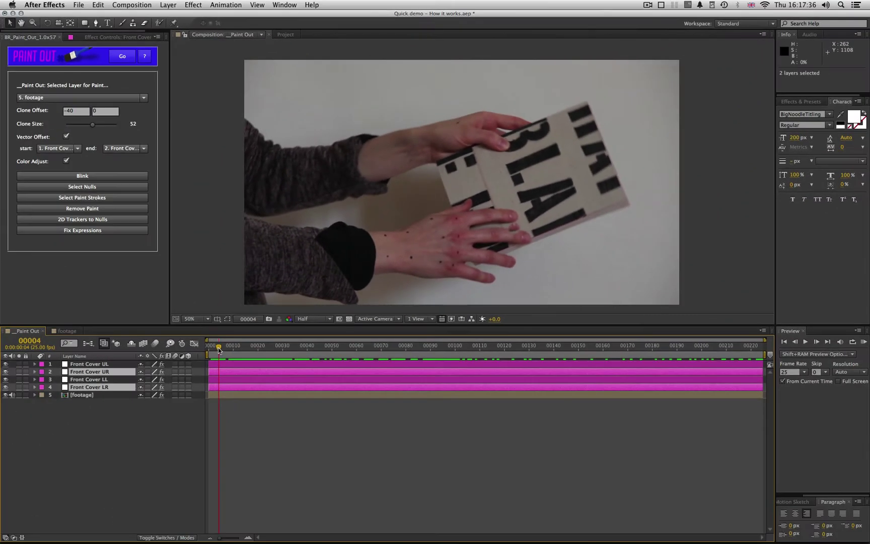
click(120, 428)
click(129, 388)
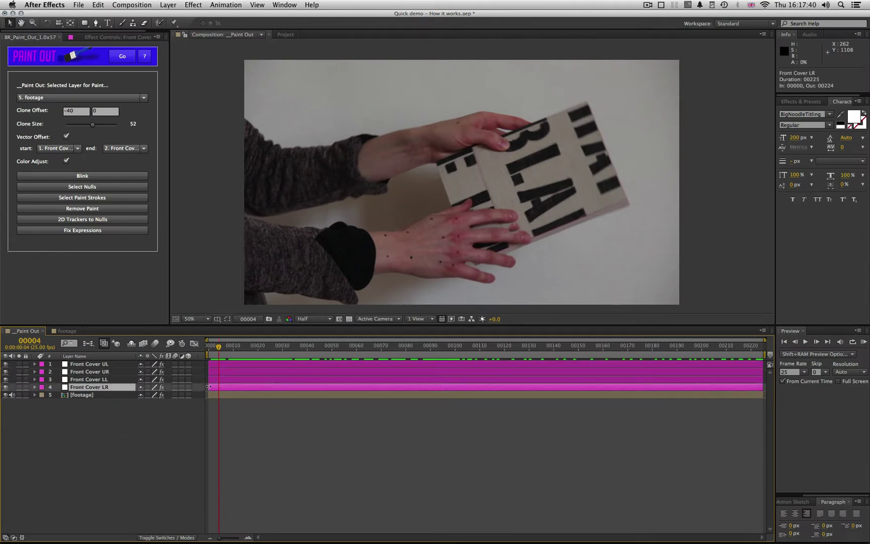
drag(209, 386, 222, 387)
drag(222, 387, 207, 388)
key(e)
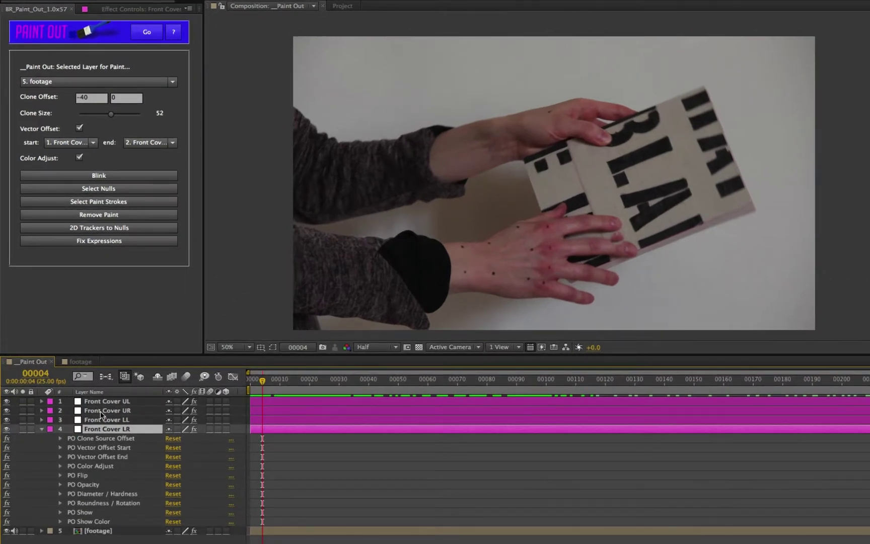
key(e)
click(297, 380)
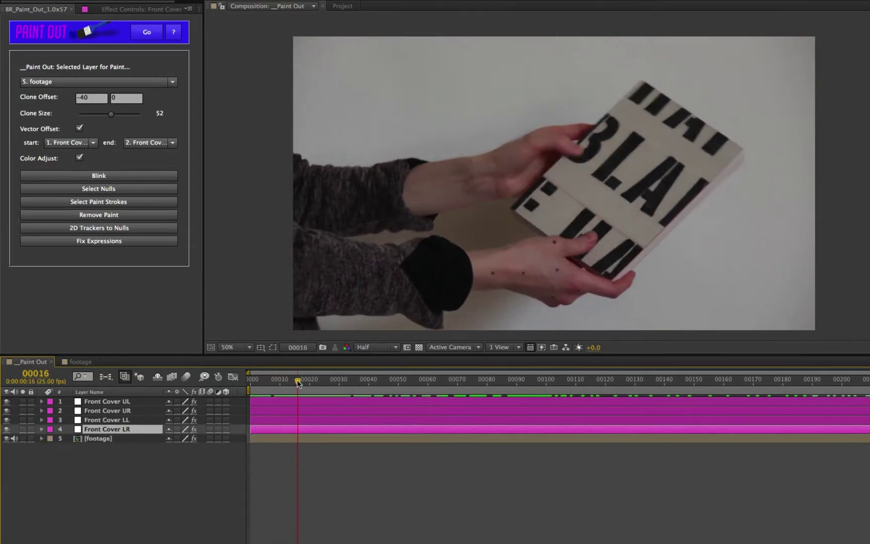
click(543, 379)
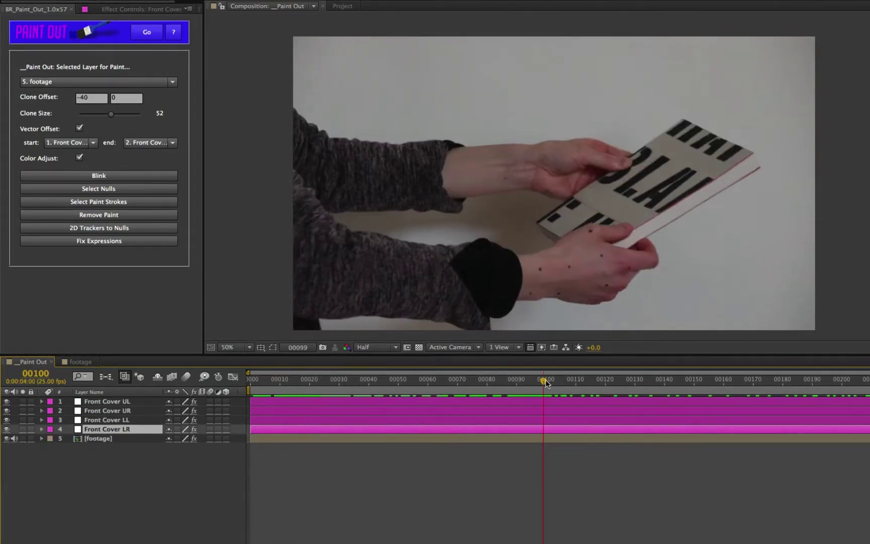
shift+click(132, 401)
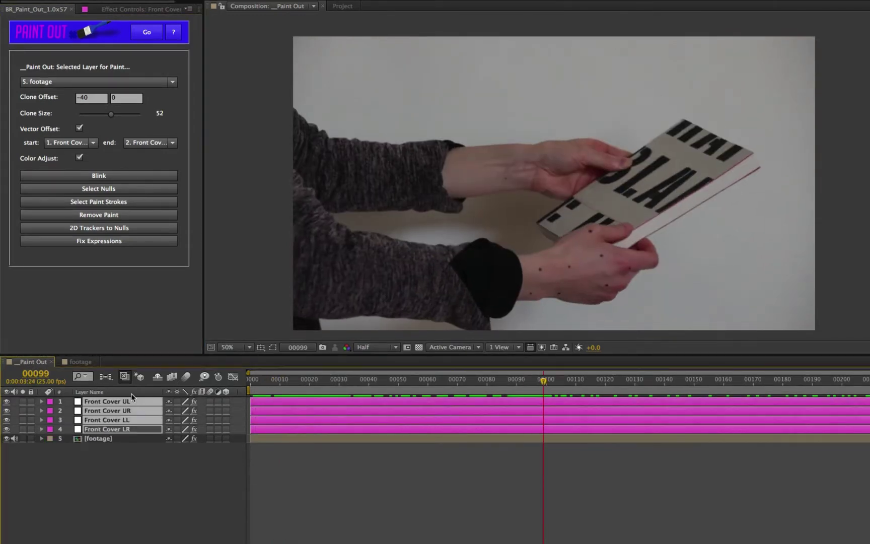
- Use Blink to compare the painted footage with the original
click(111, 174)
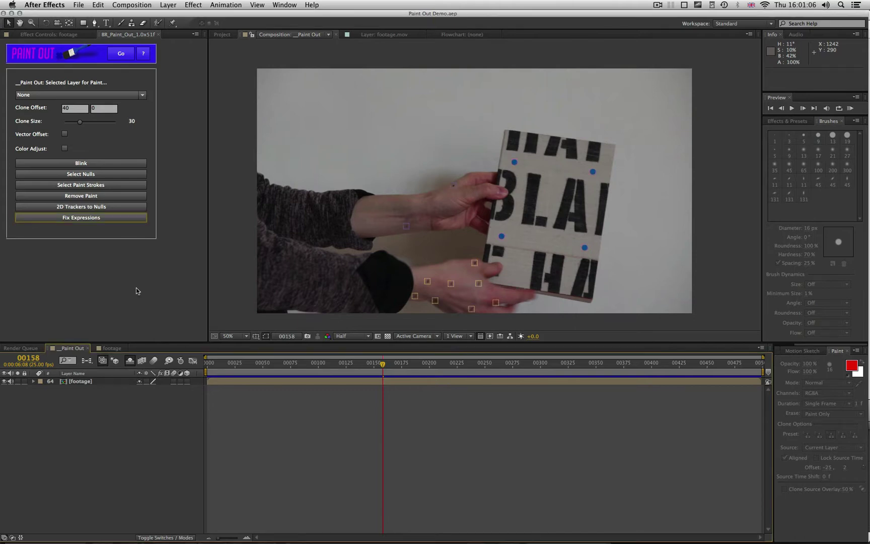
drag(389, 365, 431, 375)
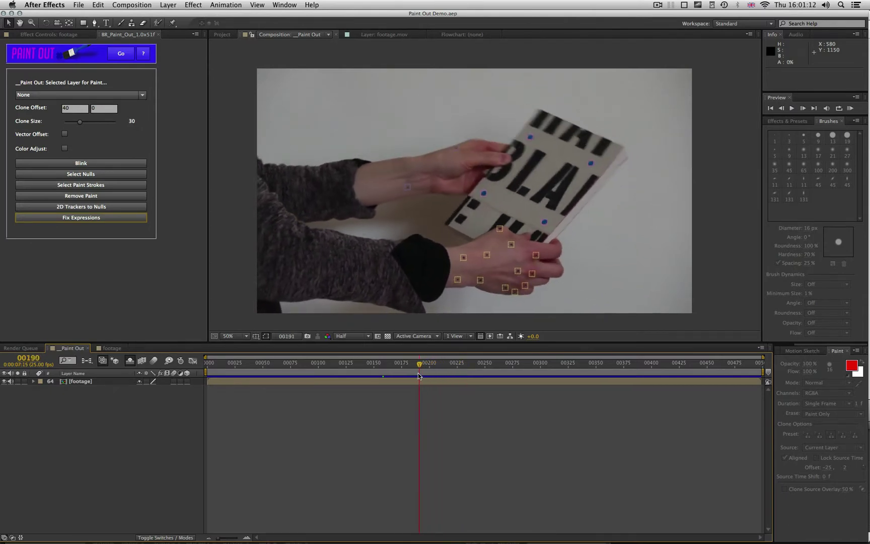
drag(417, 375, 388, 355)
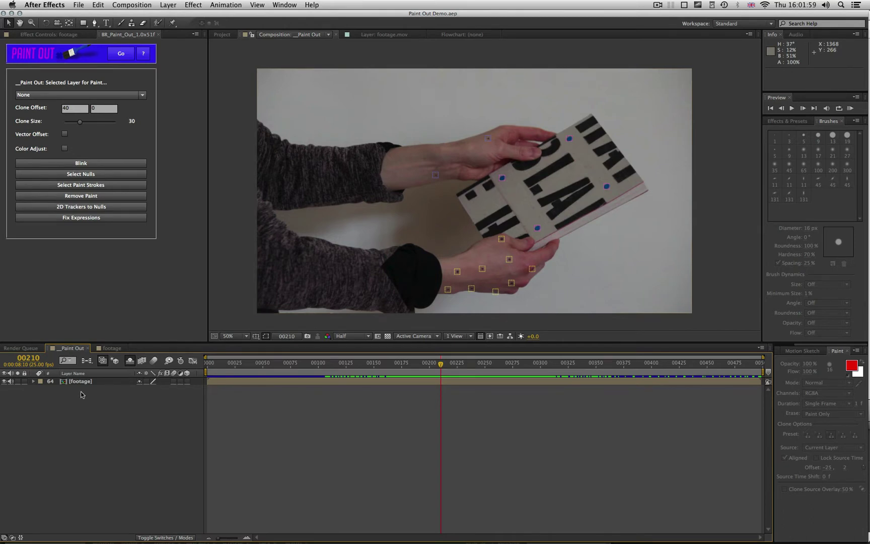
- Show the hidden Hand layers, unlock Lower Hand 8e–8a, and reveal Lower Hand 8a's Position keyframes
click(130, 361)
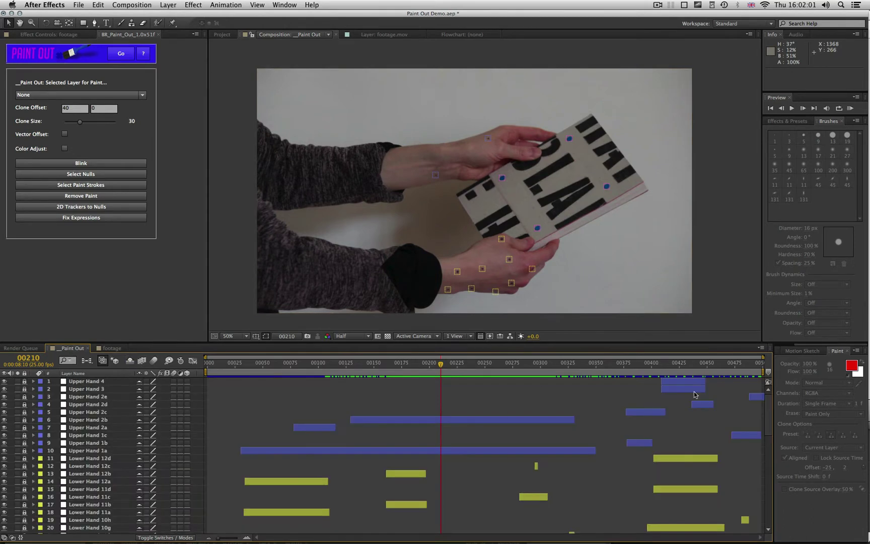
drag(769, 412, 769, 456)
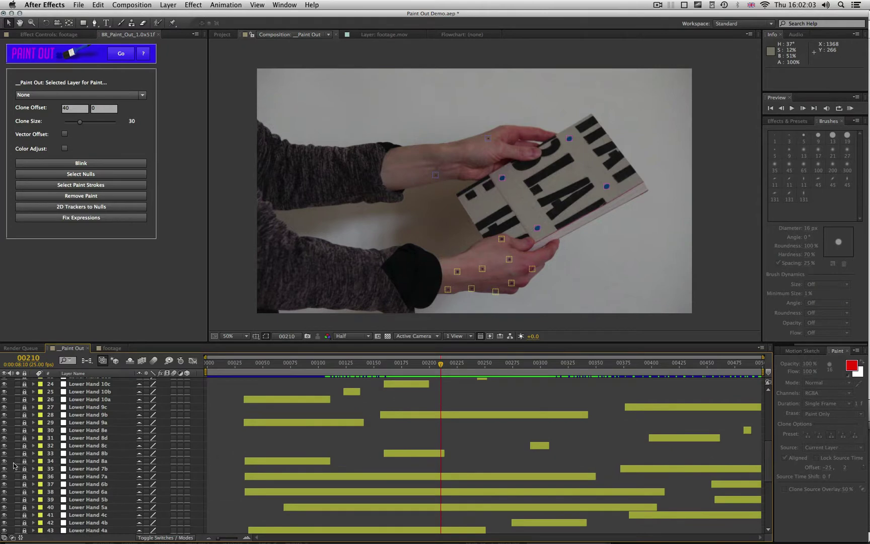
drag(24, 461, 23, 431)
click(76, 432)
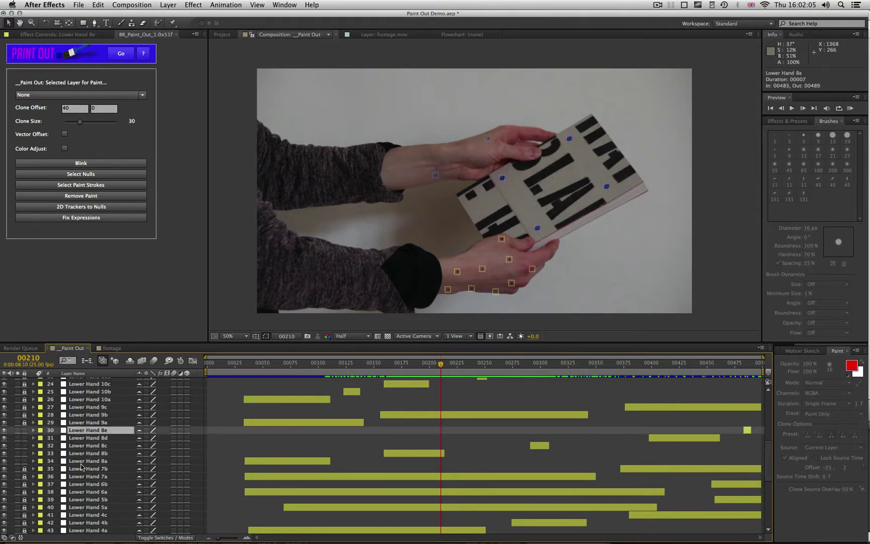
click(81, 461)
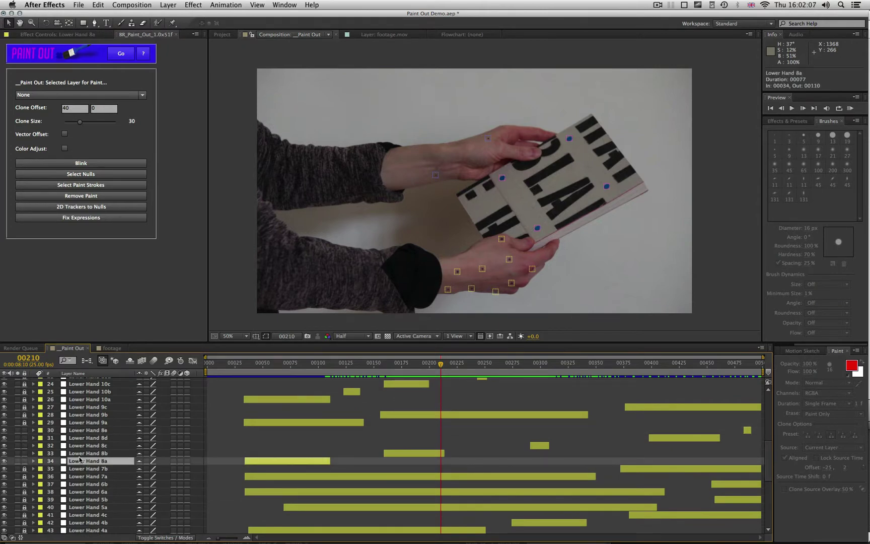
key(p)
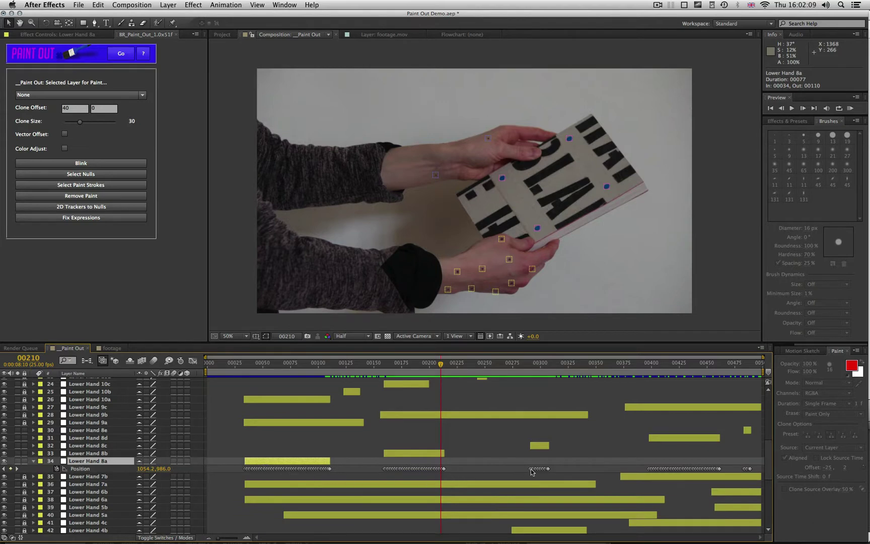
- At frame 80 and 100% zoom, turn off motion-path keyframes in View Options, then return to 50%
click(296, 363)
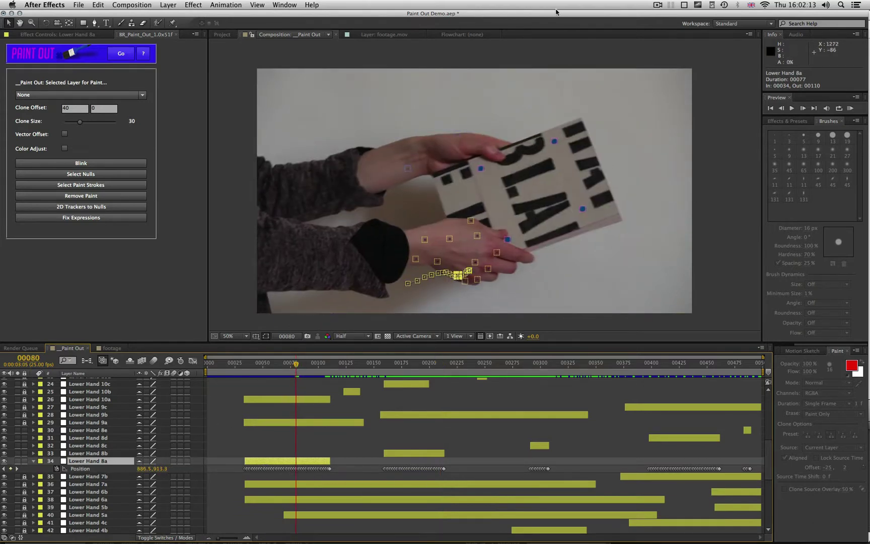
key(period)
drag(737, 220, 740, 79)
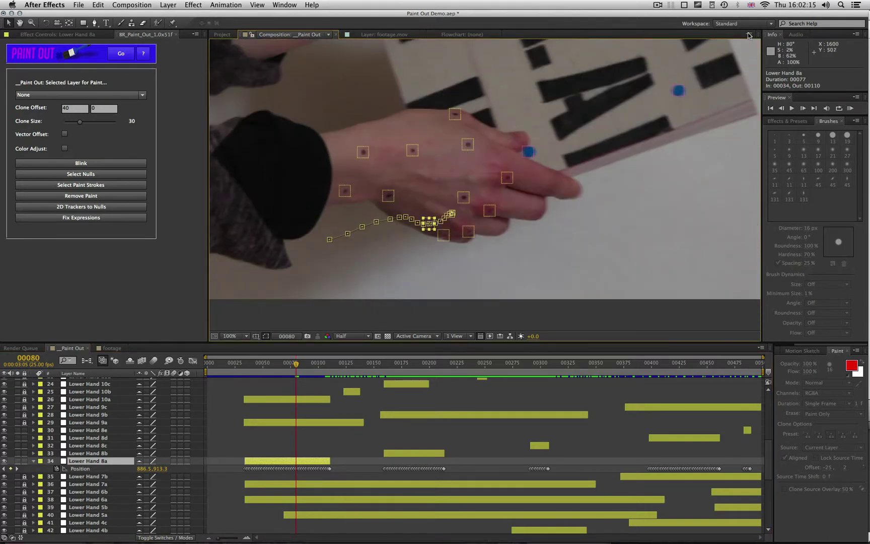
click(749, 35)
click(755, 94)
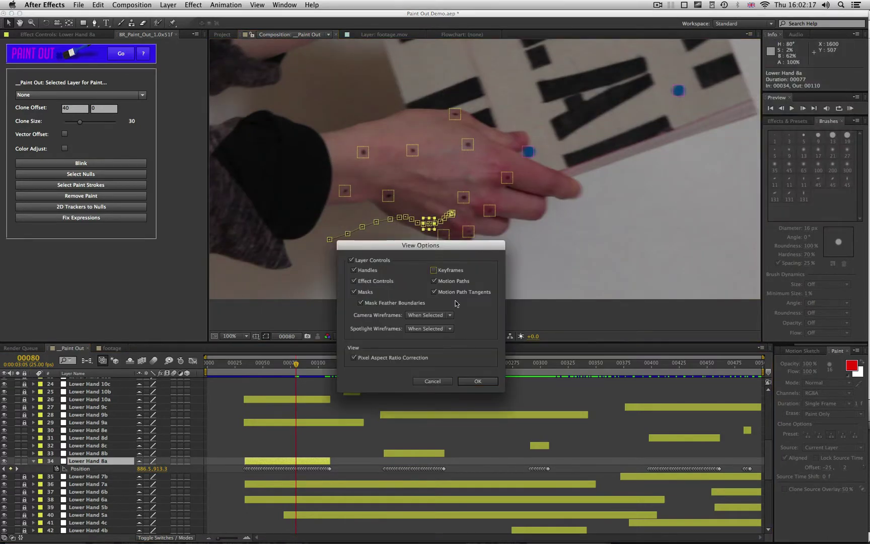
key(Return)
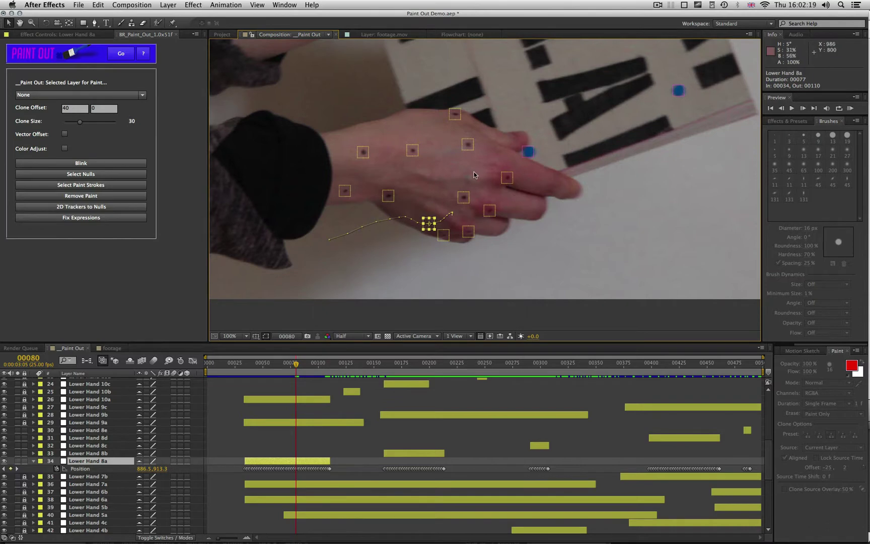
key(comma)
drag(305, 364, 400, 371)
- Unlock the four Front Cover layers, select LR through UL, and play to check their nulls
click(404, 453)
click(757, 455)
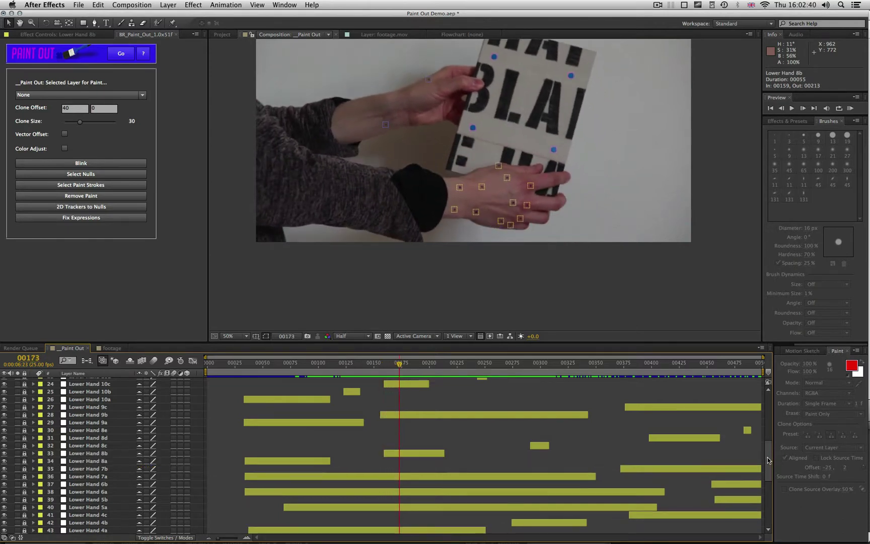
scroll(768, 458, up, 2)
scroll(769, 458, down, 8)
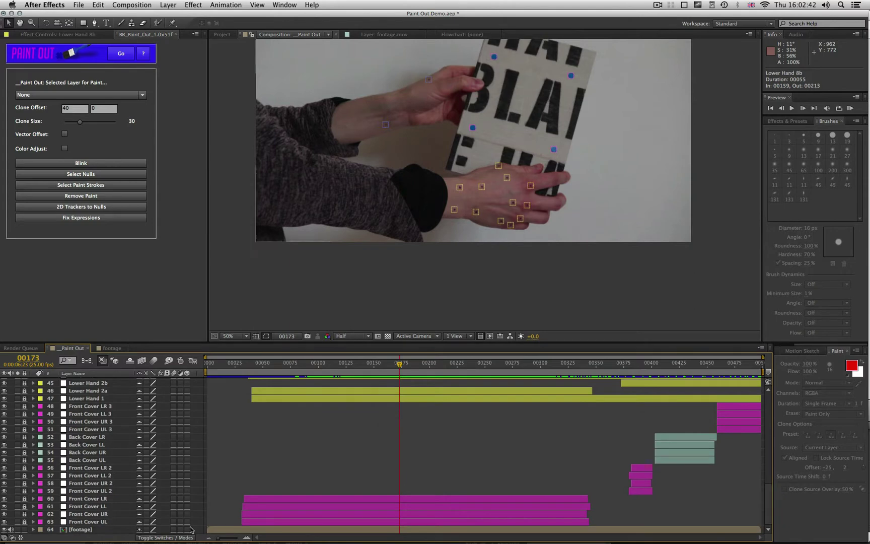
drag(25, 517, 24, 498)
click(86, 498)
shift+click(83, 522)
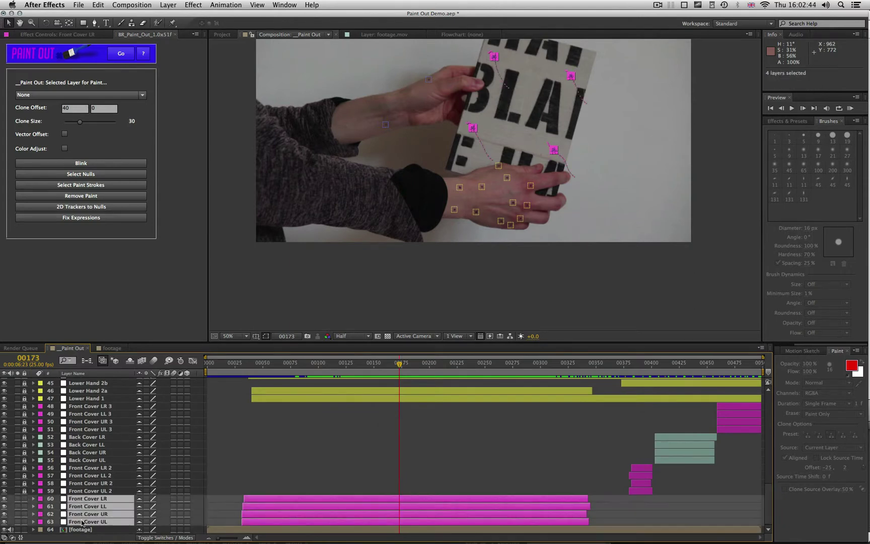
key(h)
drag(502, 91, 500, 141)
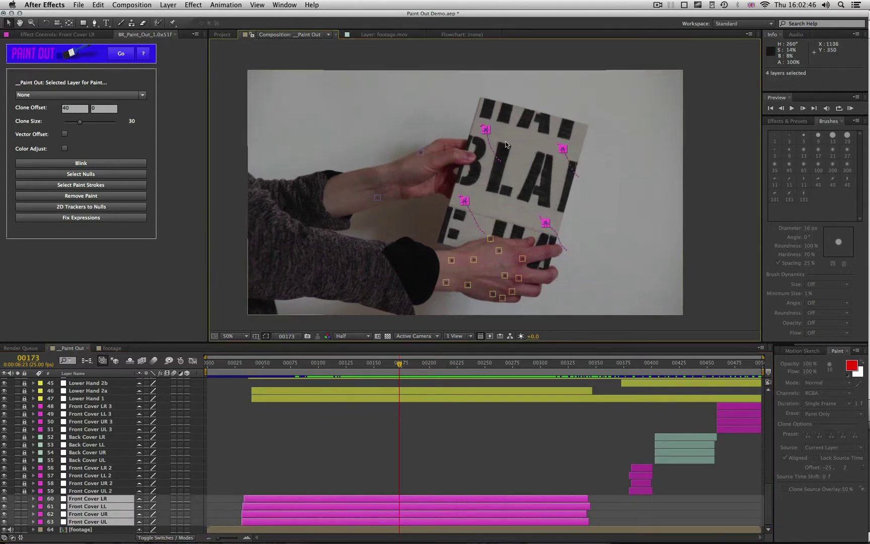
key(space)
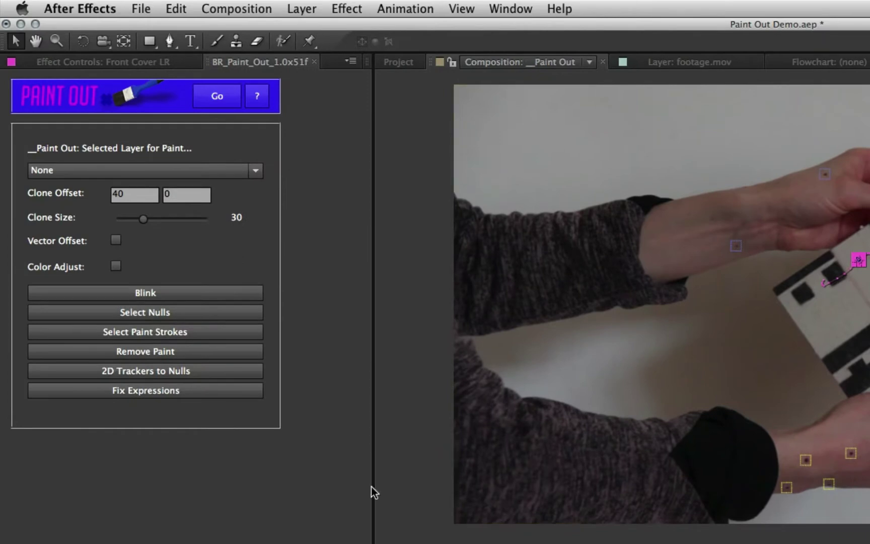
- Choose 64. footage in Paint Out's Selected Layer for Paint list
click(248, 172)
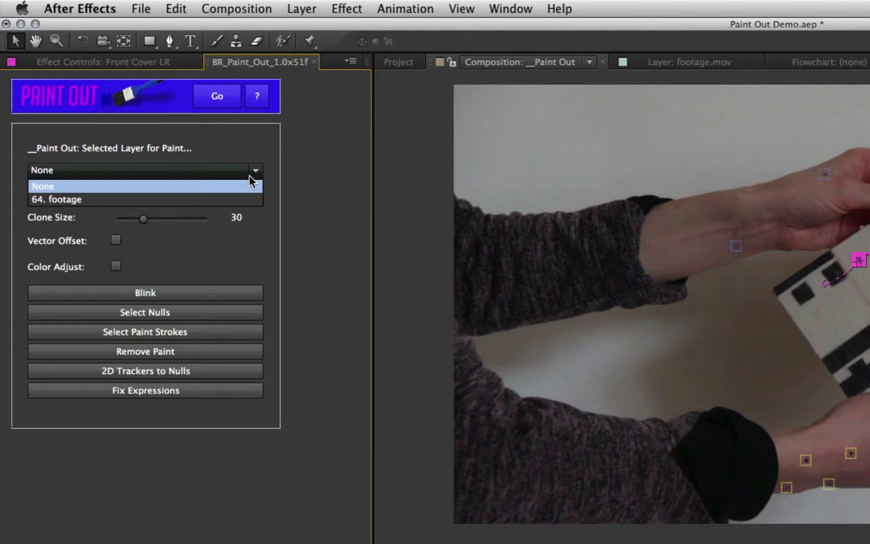
click(239, 201)
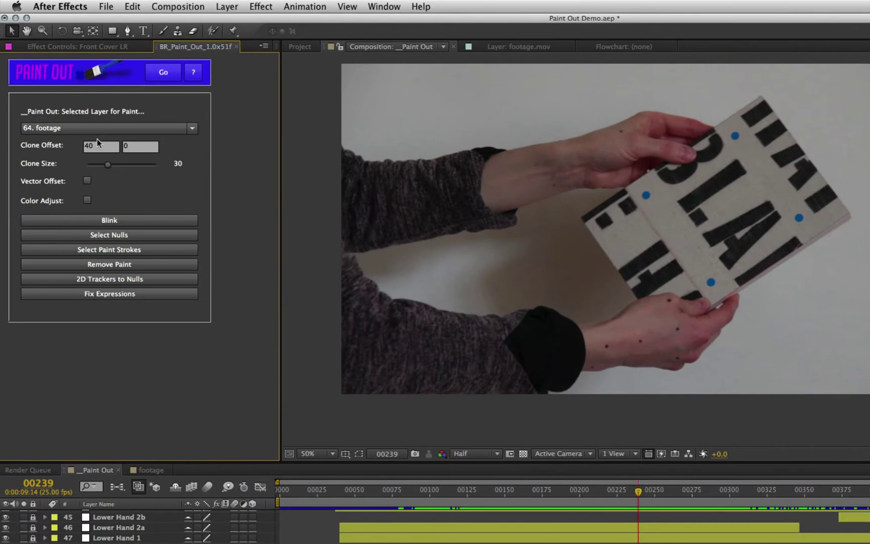
- Set clone offset X to 55 and clone size to 45, then zoom the viewer to 100%
click(88, 146)
text(55)
drag(107, 164, 115, 166)
click(451, 55)
key(period)
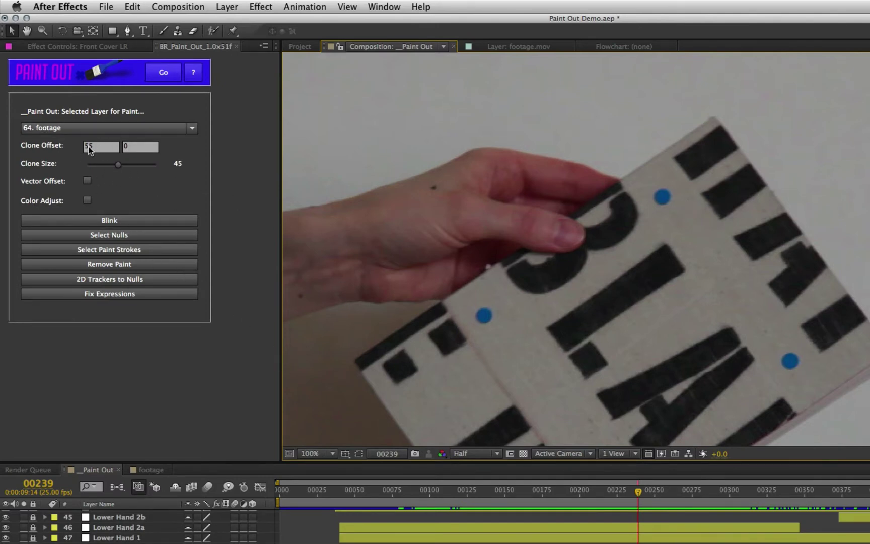
mouse_move(637, 491)
mouse_down()
mouse_move(582, 499)
mouse_move(622, 498)
mouse_up()
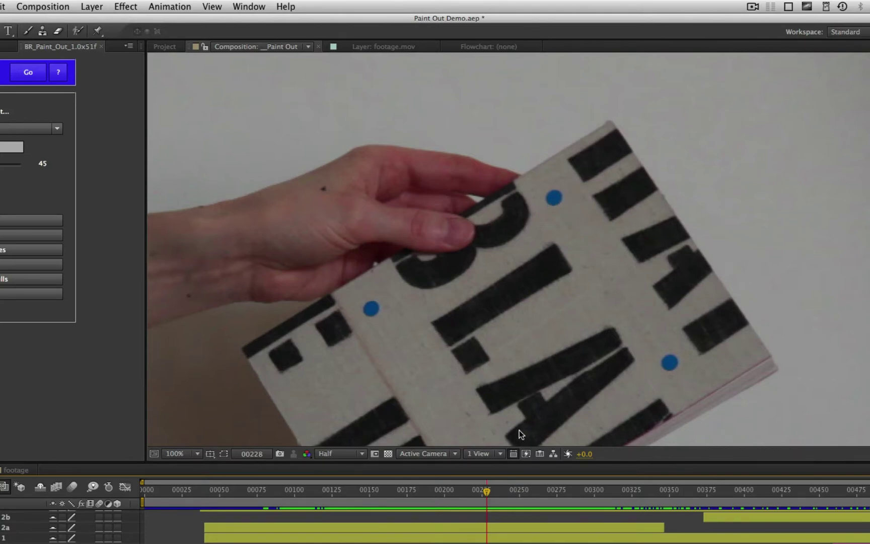
- Enable Vector Offset and scrub frames 217–249 to follow the Front Cover nulls
drag(486, 491, 509, 492)
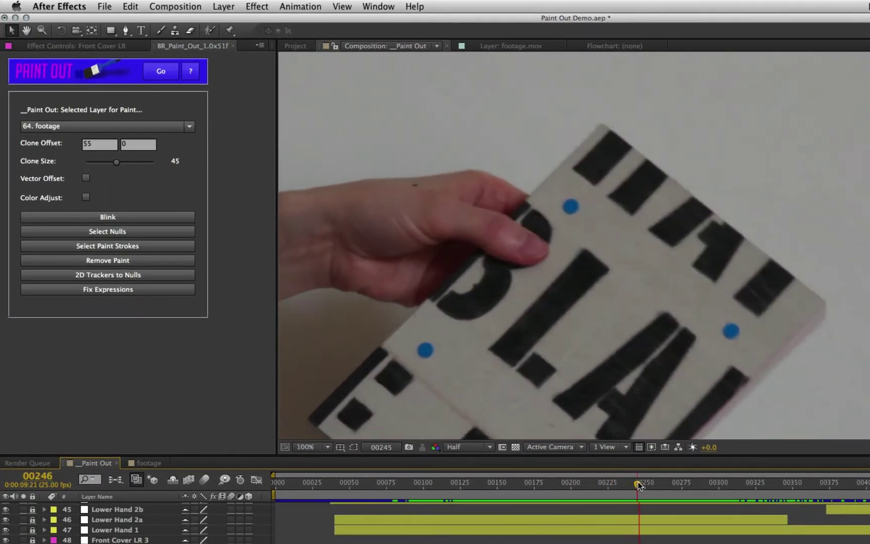
drag(638, 485, 628, 486)
click(86, 178)
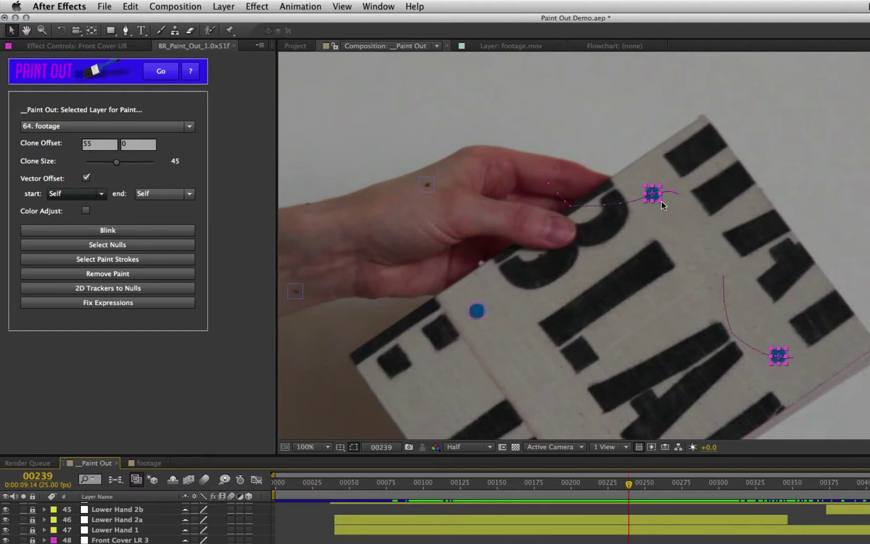
drag(645, 485, 643, 487)
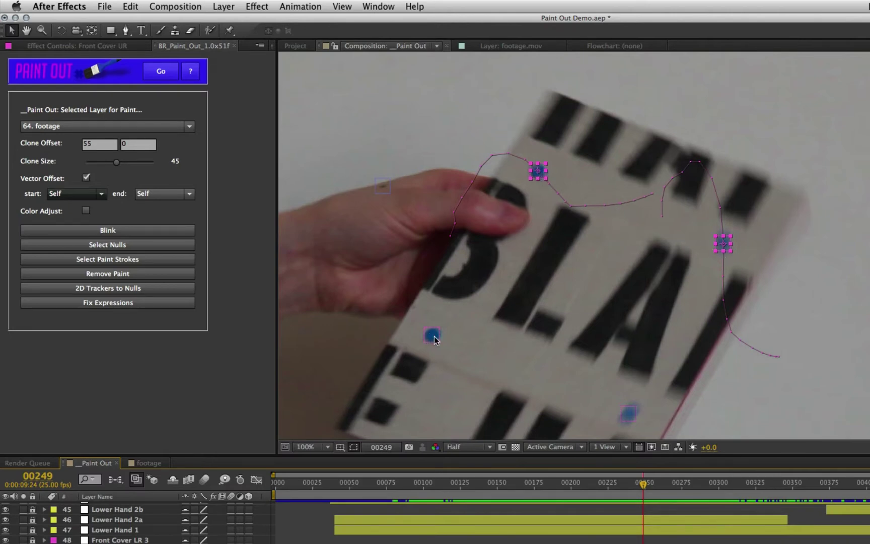
drag(652, 486, 607, 494)
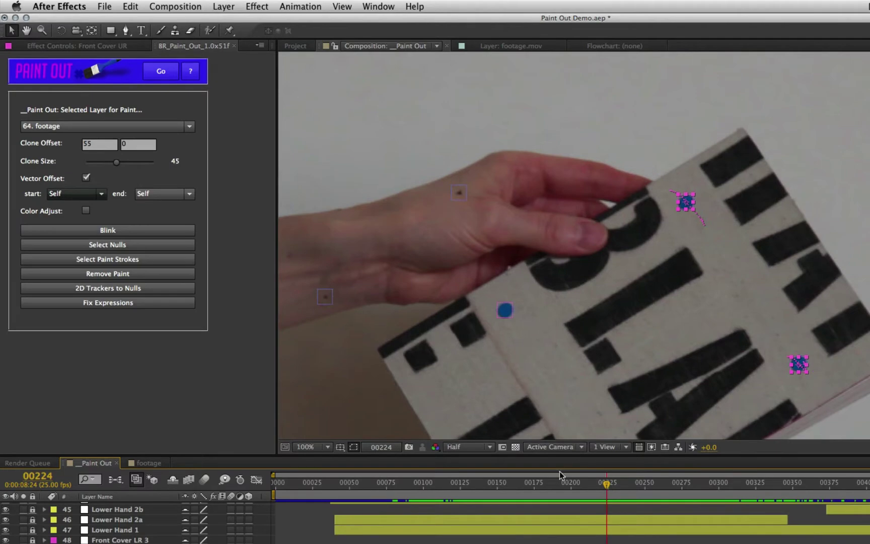
scroll(790, 194, down, 3)
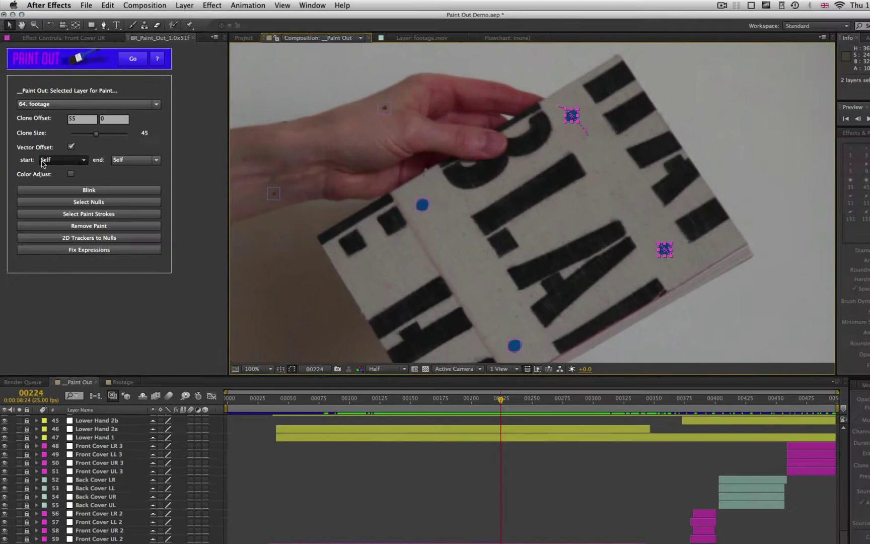
- Set vector offset 63. Front Cover UL to 62. Front Cover UR, enable Color Adjust, select layers 60–63
click(76, 193)
click(60, 538)
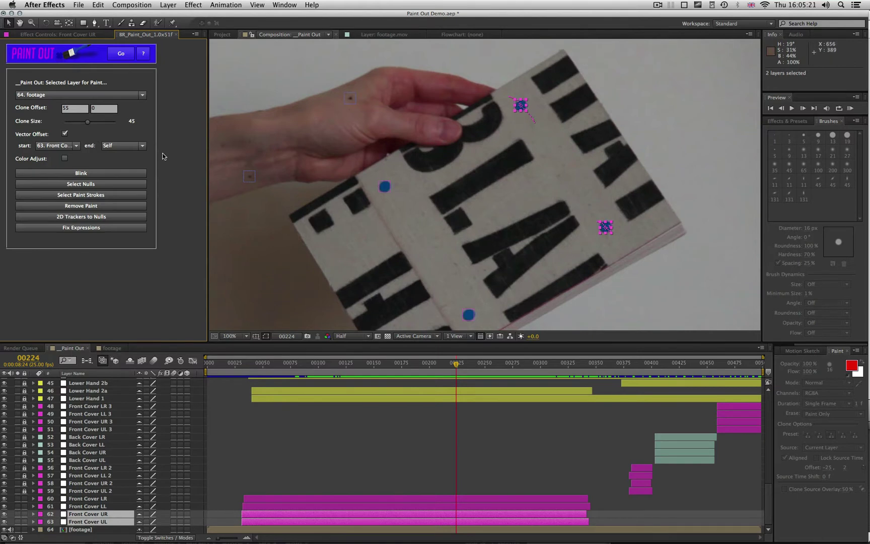
click(146, 148)
click(145, 531)
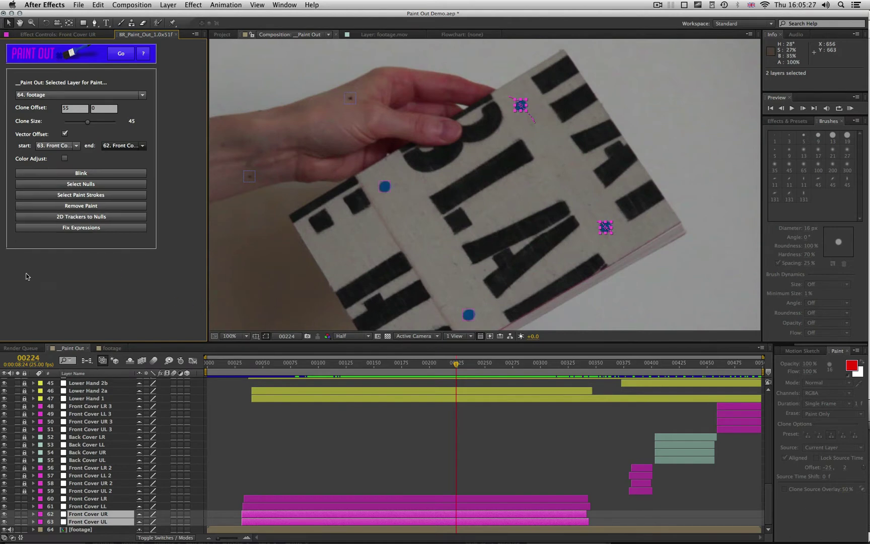
click(64, 158)
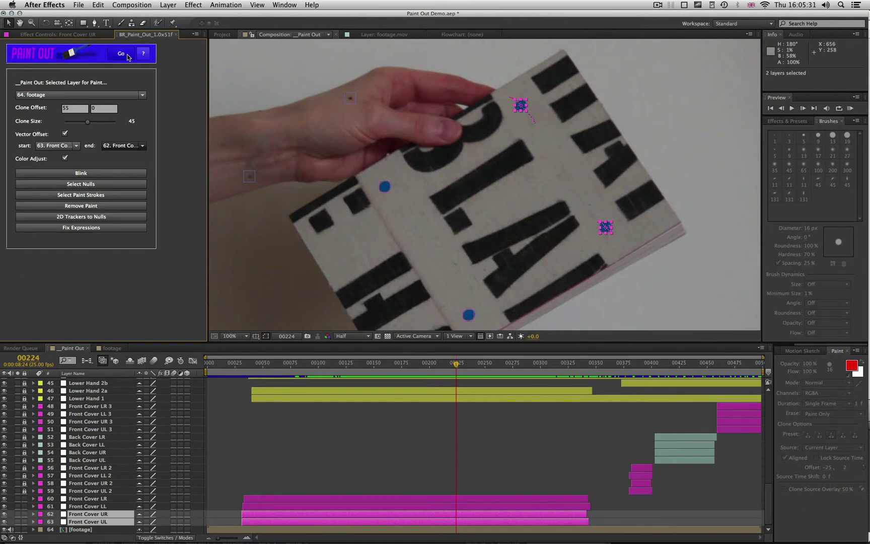
click(87, 498)
shift+click(88, 521)
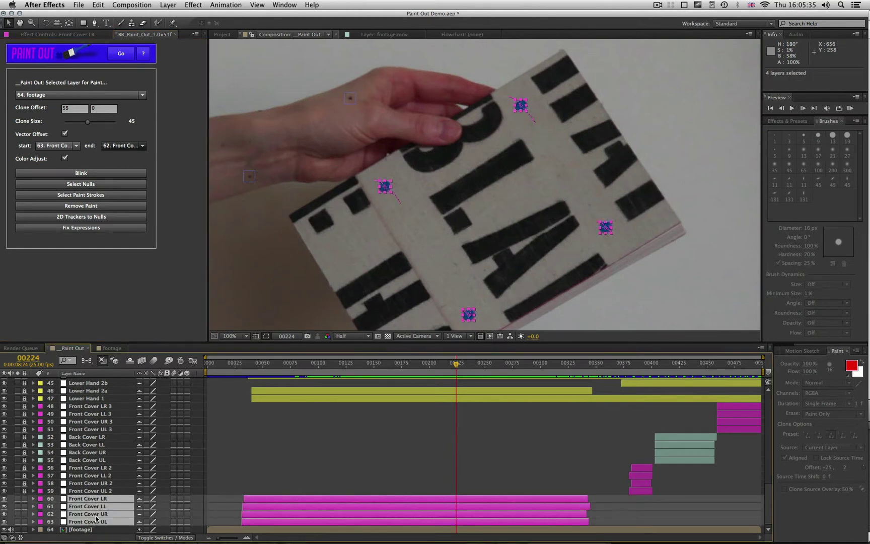
- Run Paint Out on the selected cover nulls to clone away the four blue markers
click(122, 54)
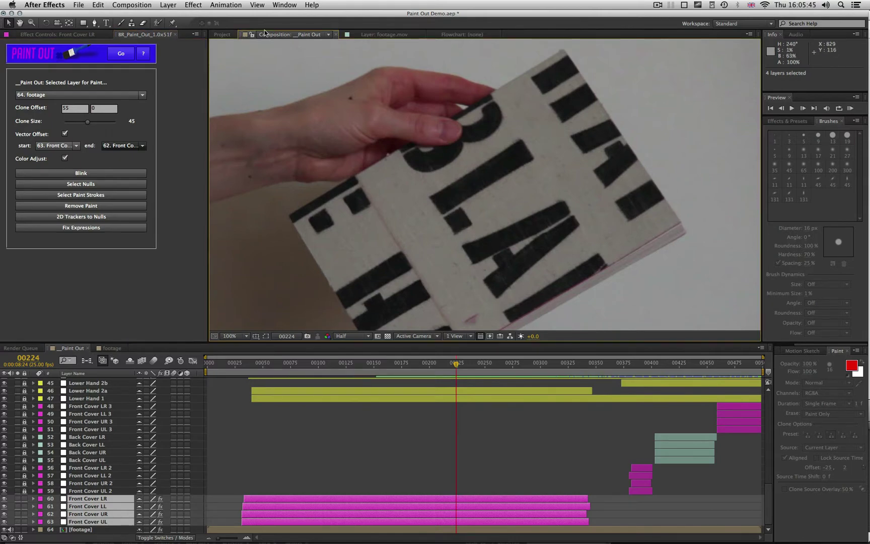
- Fit the whole frame in the viewer, then pan and zoom in on the book at frame 200
key(shift+slash)
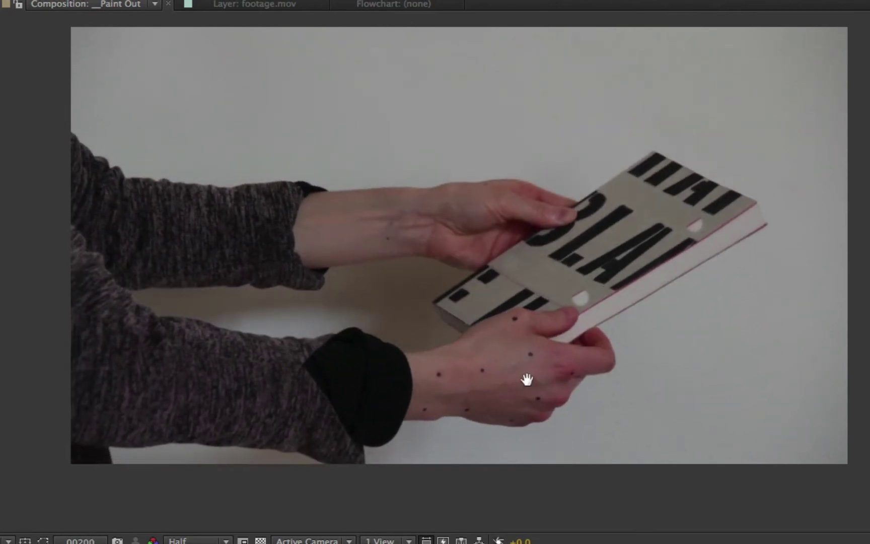
drag(527, 382, 357, 363)
scroll(443, 307, up, 2)
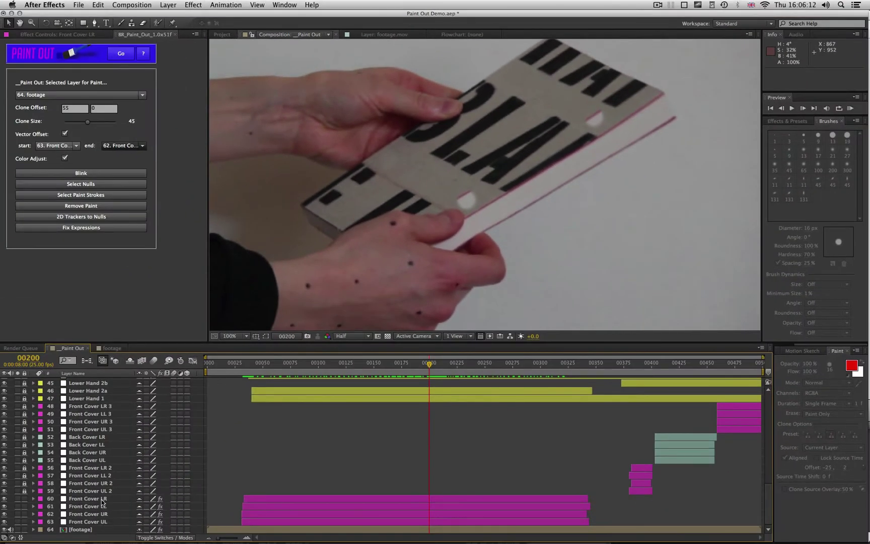
- Select the Front Cover LR layer and blink it twice to locate its stroke on the cover
click(101, 499)
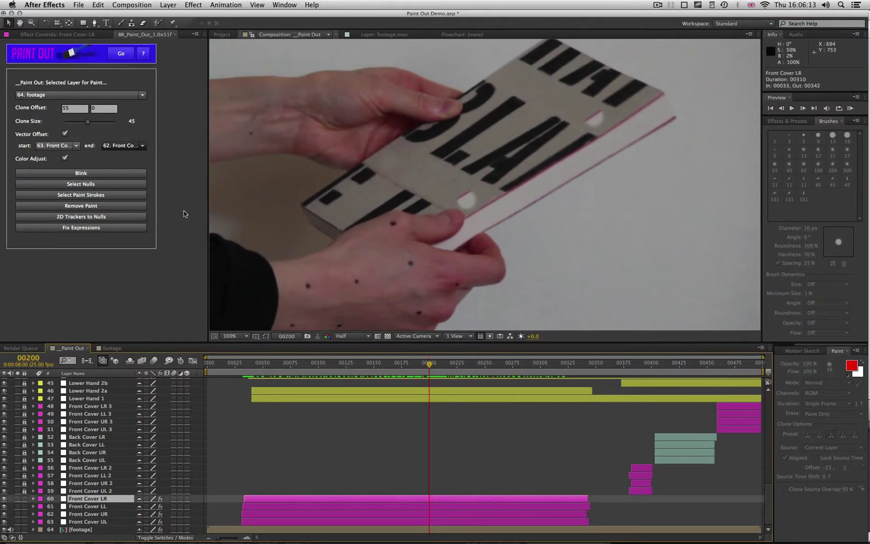
click(104, 174)
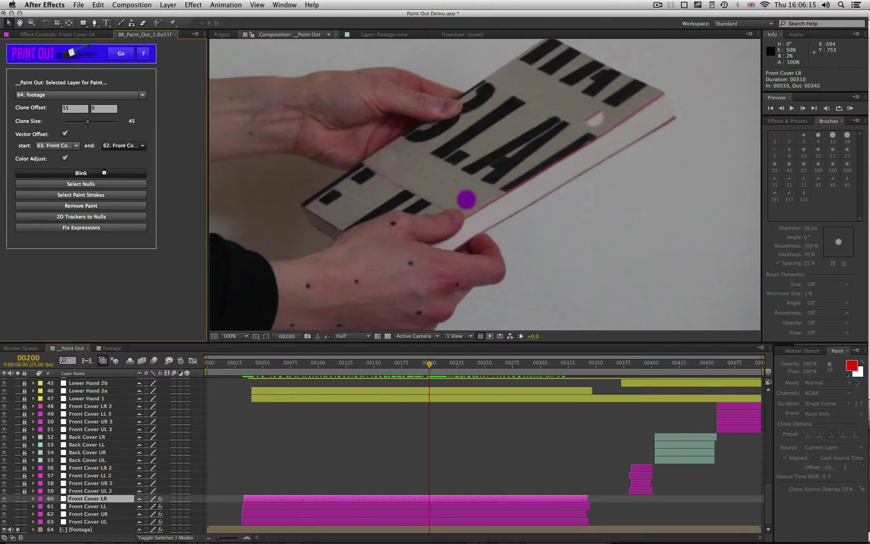
click(104, 174)
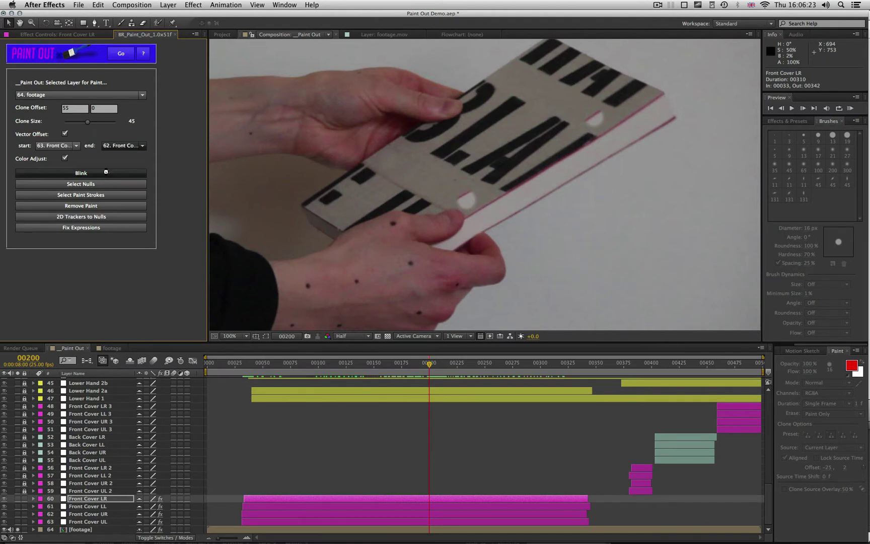
- Reveal Front Cover LR's Paint Out effects and briefly toggle PO Show on and off
click(96, 500)
key(e)
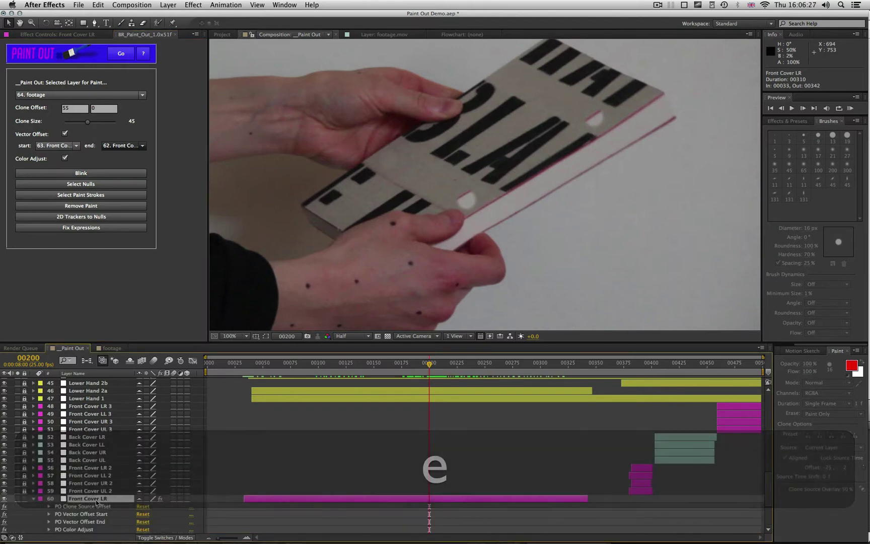
scroll(105, 412, down, 5)
click(49, 501)
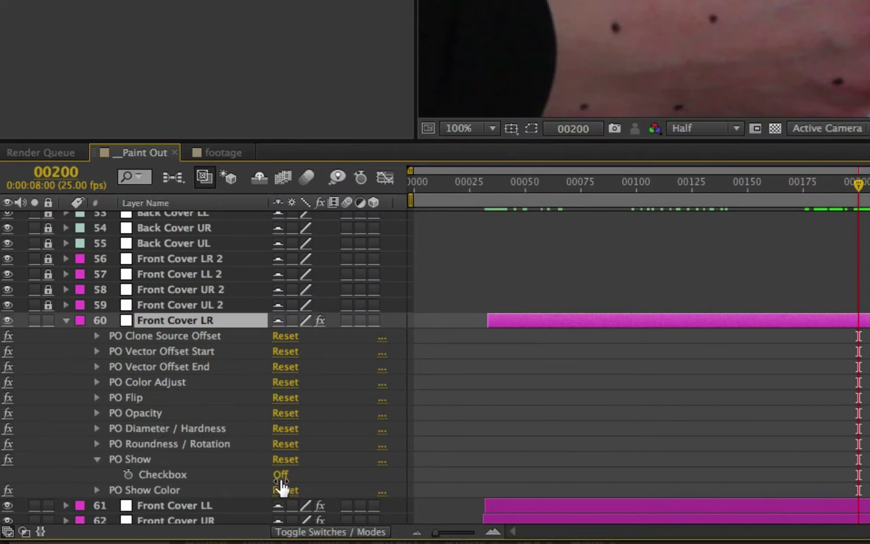
click(281, 476)
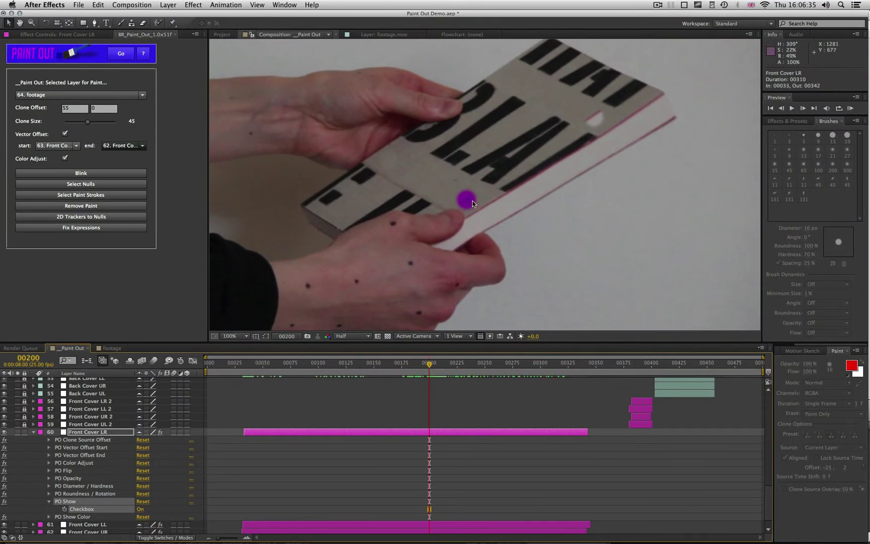
click(140, 509)
- Trial-trim Front Cover LR's in-point in the timeline, then undo it to restore the original start
click(49, 502)
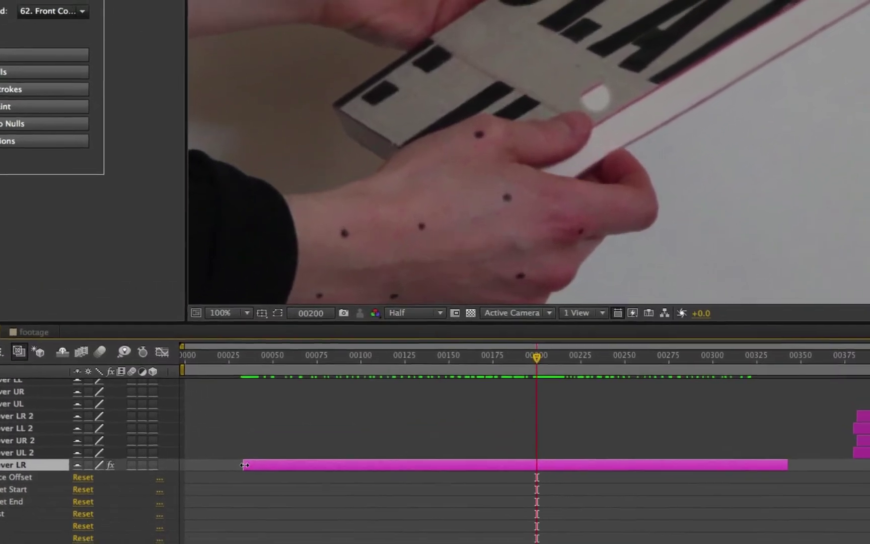
drag(244, 465, 431, 454)
key(ctrl+z)
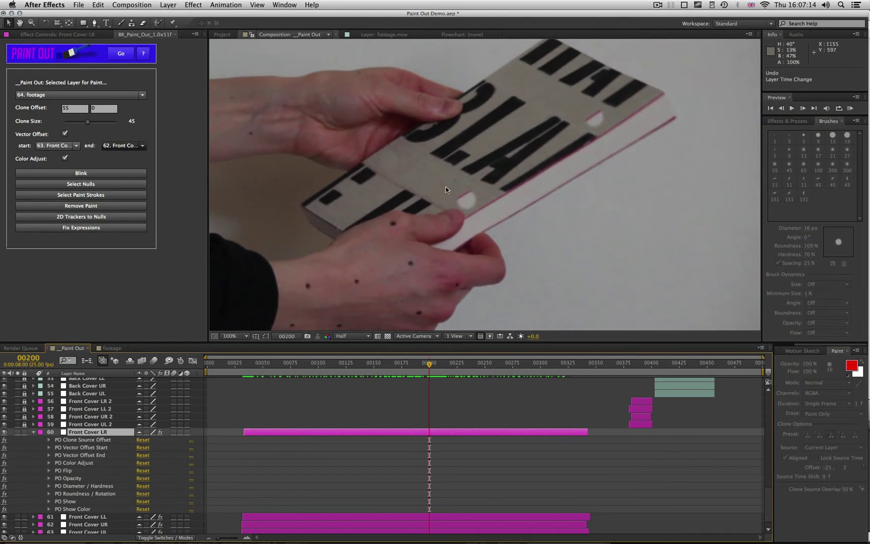
- Check Front Cover LR's stroke position with PO Show, then turn its PO Flip on
click(48, 501)
click(140, 509)
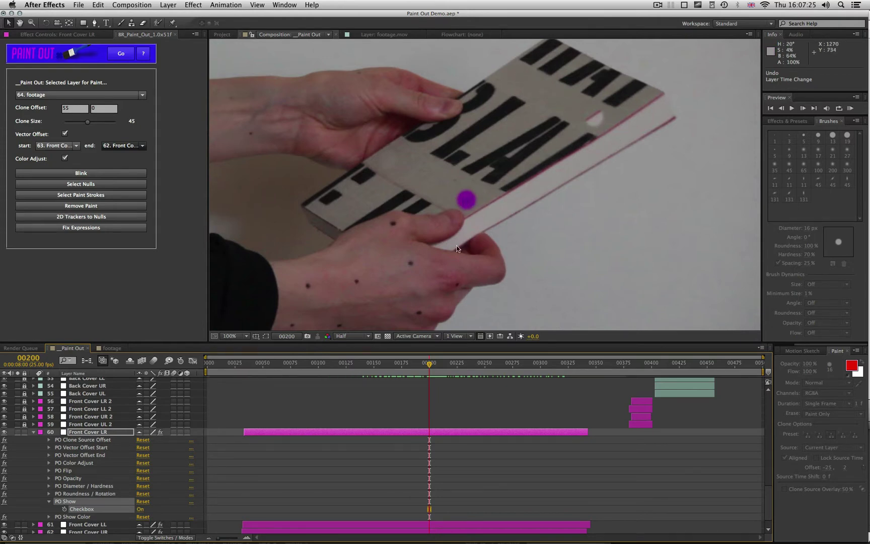
click(141, 509)
click(69, 469)
click(49, 470)
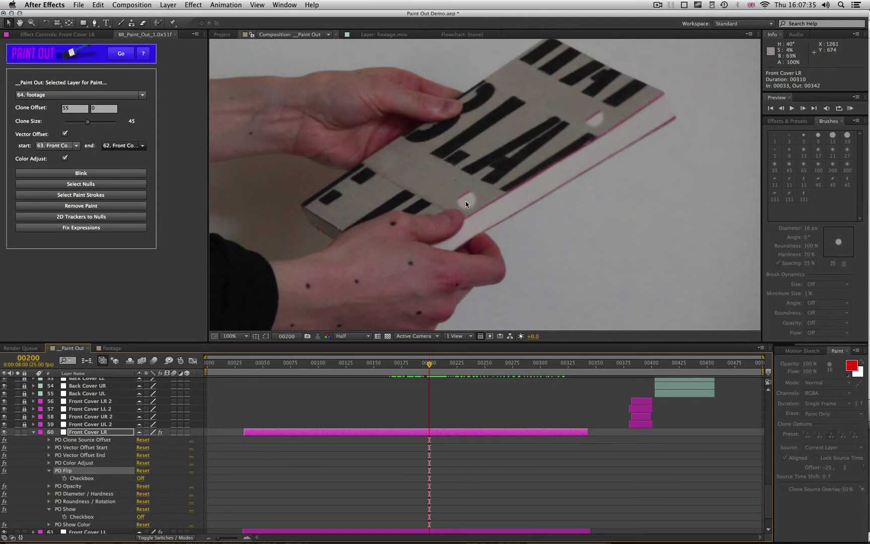
click(140, 479)
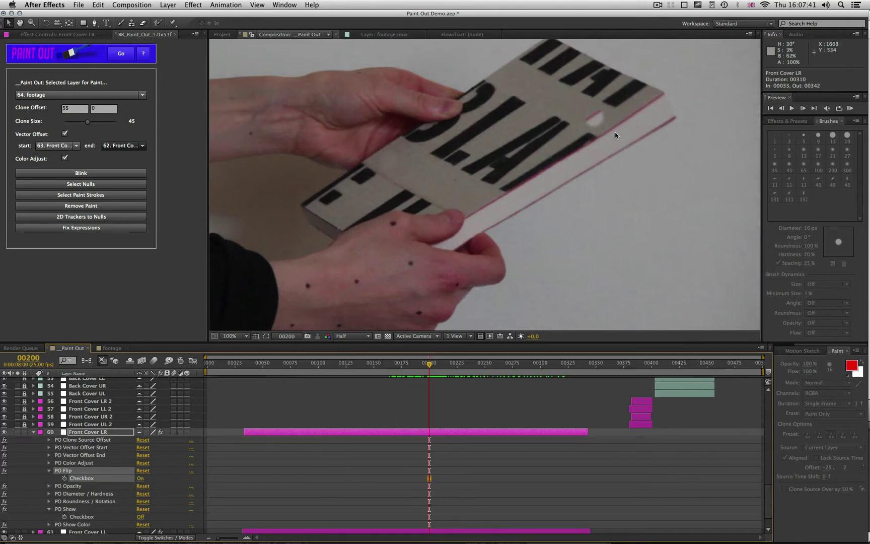
click(34, 432)
- Reveal Front Cover UR's Paint Out effects and set its PO Flip to On
click(85, 515)
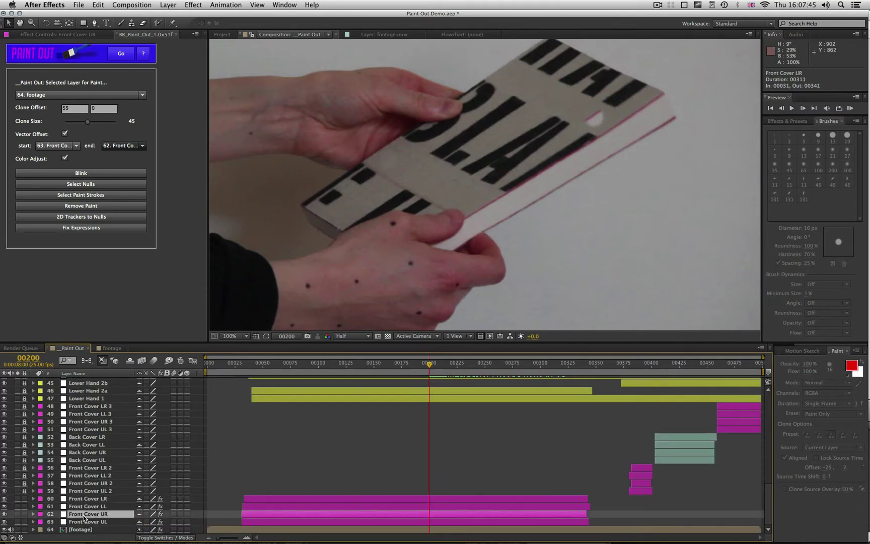
key(e)
click(49, 476)
click(140, 483)
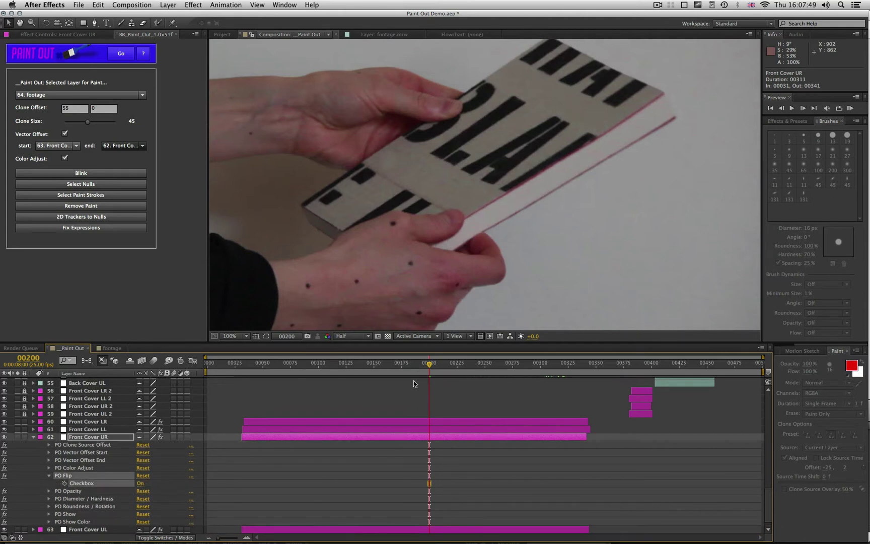
scroll(375, 113, down, 2)
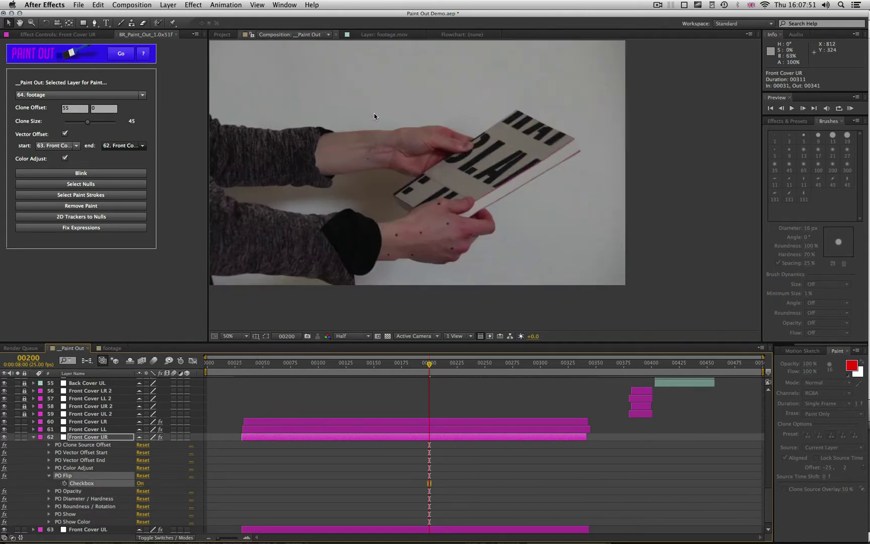
- Pan the footage to the centre of the viewer and scrub back to frame 107
key(h)
drag(452, 199, 520, 220)
drag(264, 363, 309, 384)
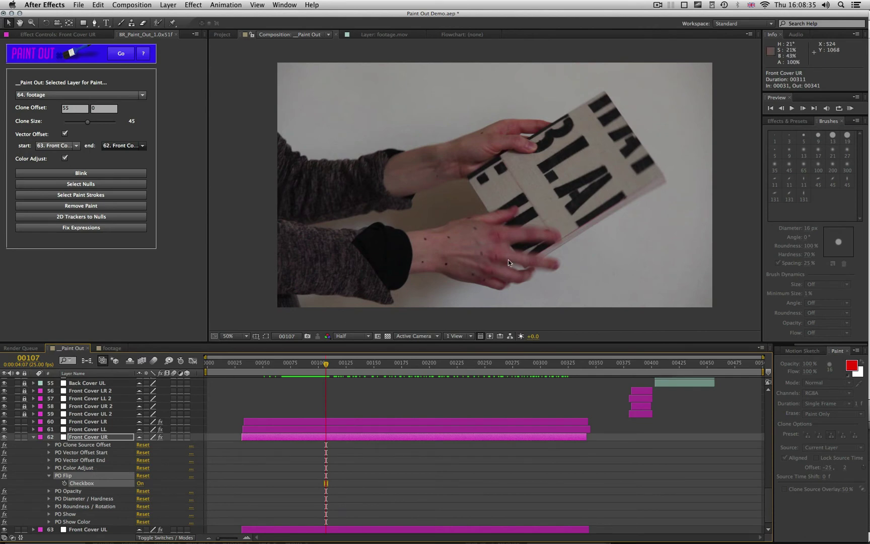
- Expand Front Cover LR's PO Opacity and make its existing keyframe a hold keyframe
click(93, 422)
key(e)
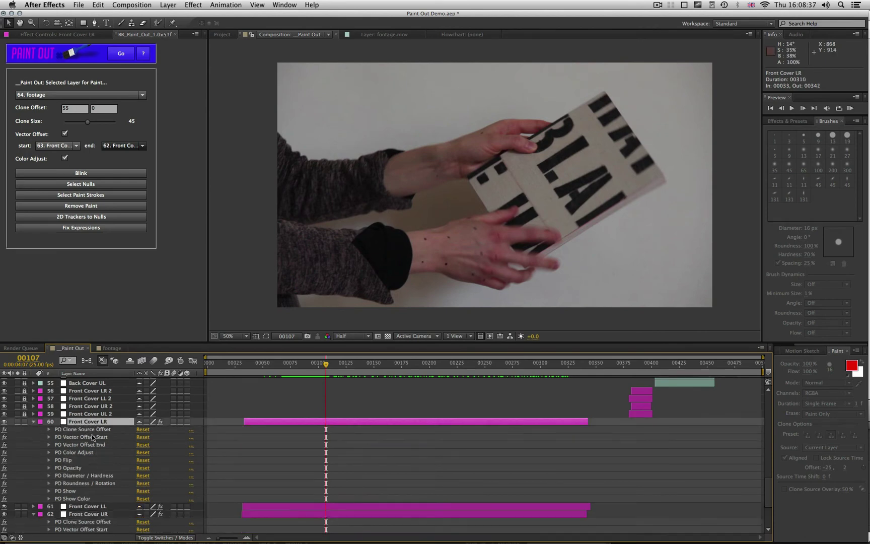
click(49, 468)
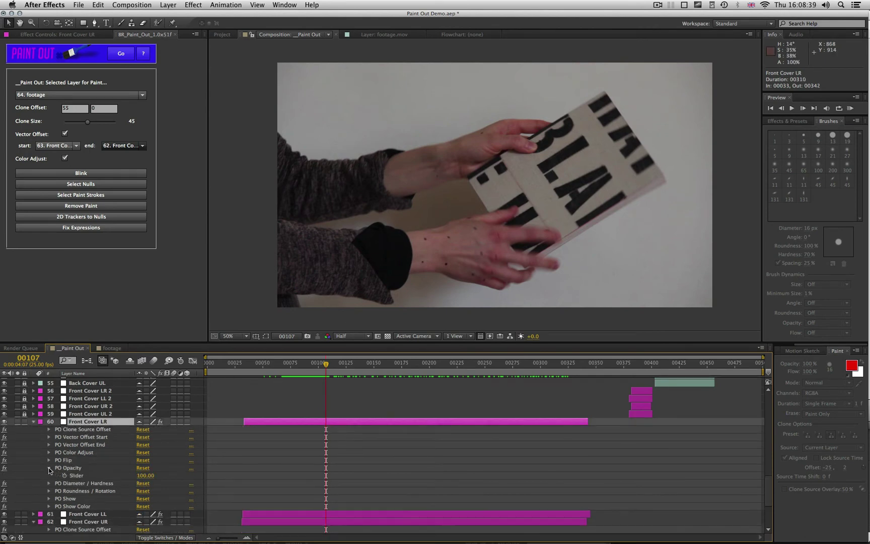
click(326, 475)
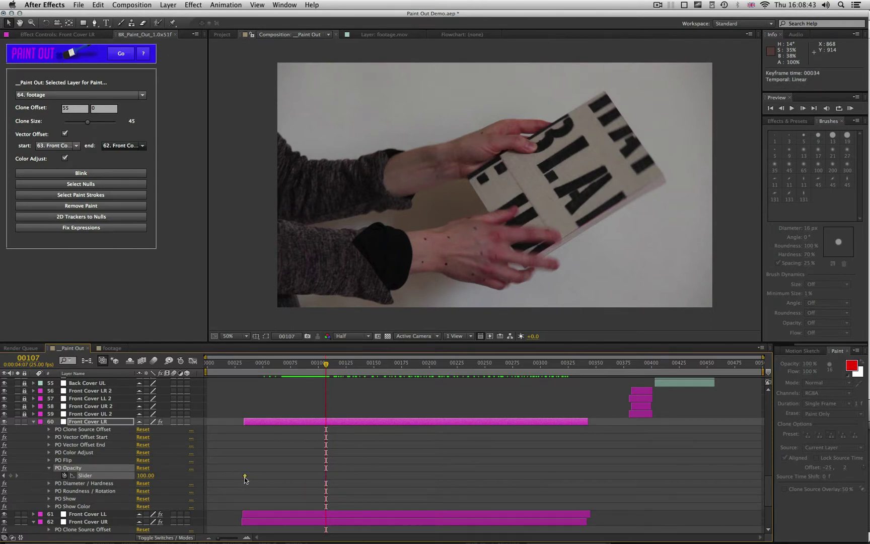
right_click(245, 476)
click(258, 493)
- Set the PO Opacity slider to 0 at frame 68
drag(271, 363, 284, 366)
click(143, 476)
text(0)
key(Return)
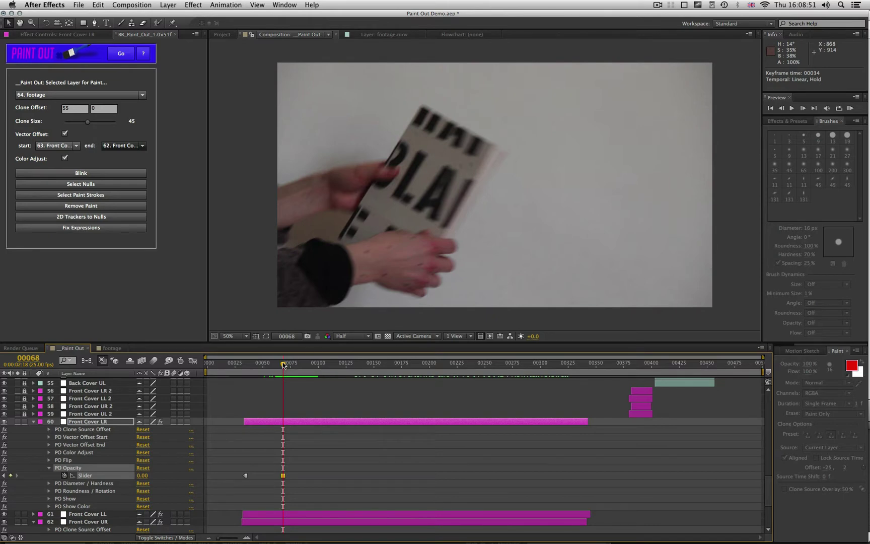
- Set PO Opacity back to 100 at frame 107, then scrub back to check
drag(283, 365, 299, 363)
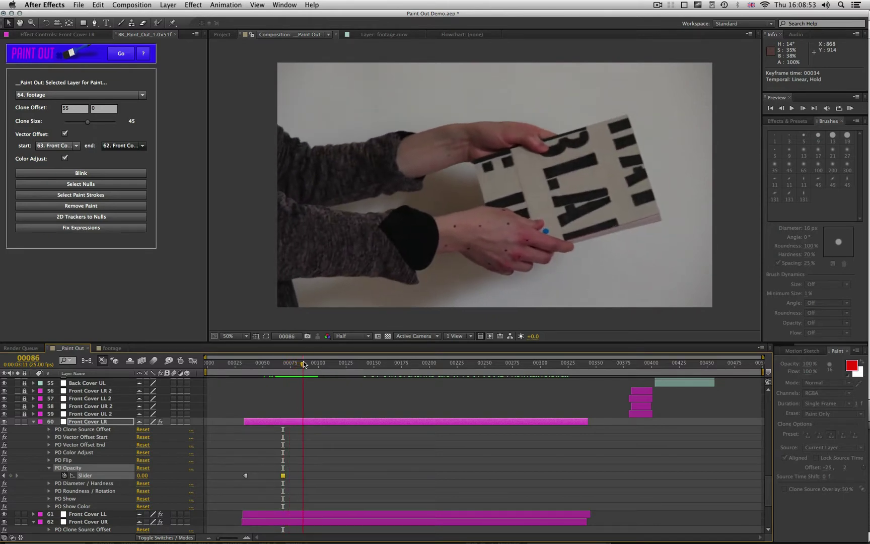
drag(304, 361, 327, 363)
key(Page_Up)
key(Page_Down)
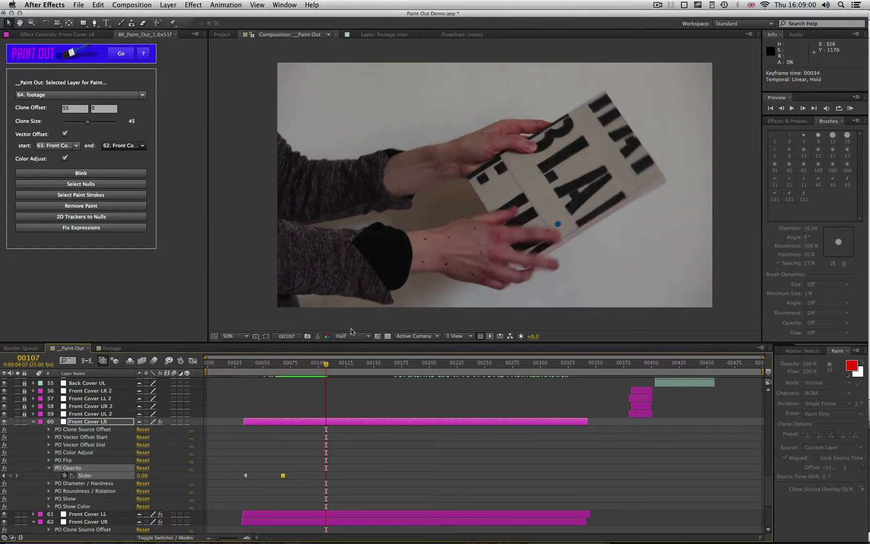
click(140, 476)
text(100)
key(Return)
drag(326, 366, 270, 373)
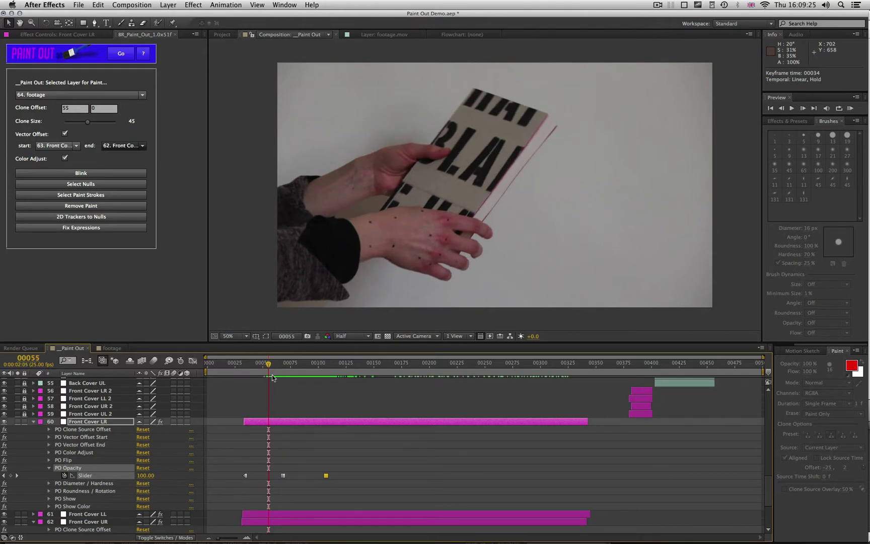
- Drop composition markers 1 and 2 near frames 55 and 78, and zoom the timeline onto that range
mouse_move(766, 371)
mouse_down()
mouse_move(267, 379)
mouse_move(272, 365)
mouse_move(293, 365)
mouse_up()
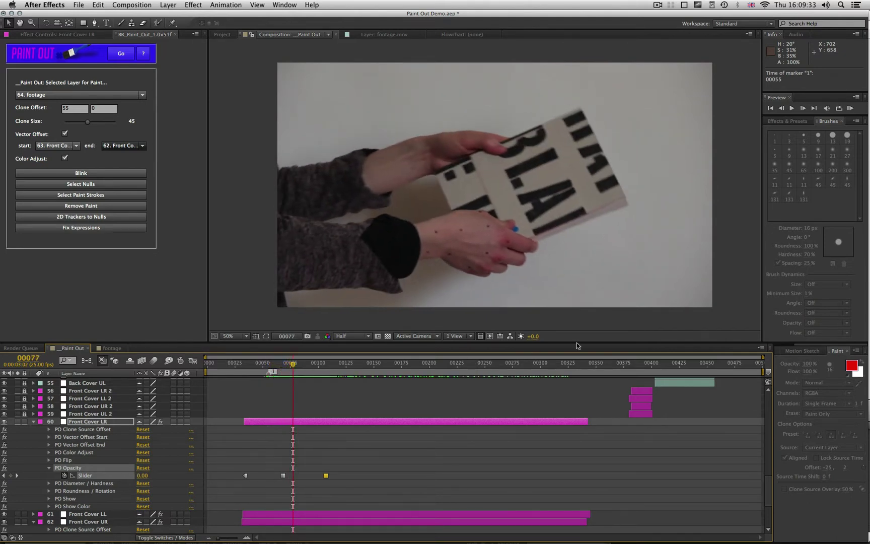
drag(762, 370, 295, 372)
key(=)
key(=)
key(=)
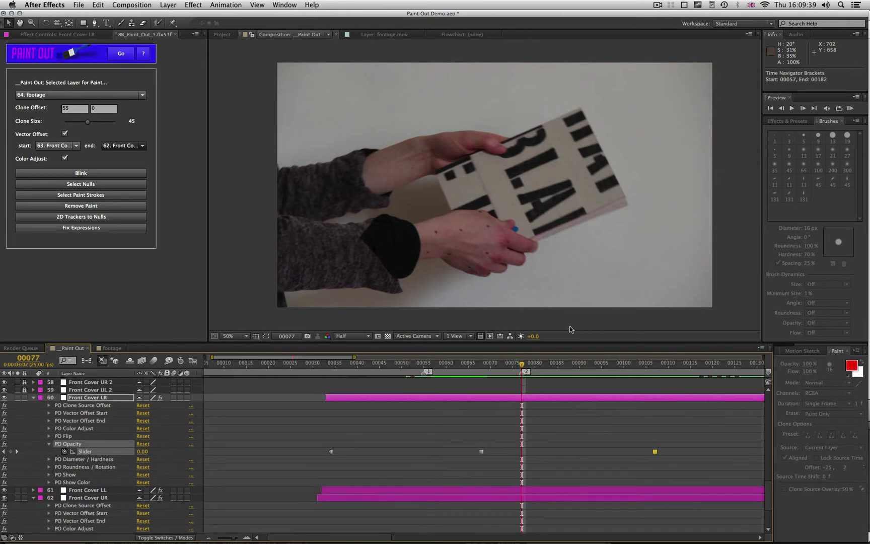
key(Page_Up)
key(Page_Up)
key(Page_Up)
key(Page_Up)
key(Page_Up)
key(Page_Up)
key(Page_Up)
key(Page_Up)
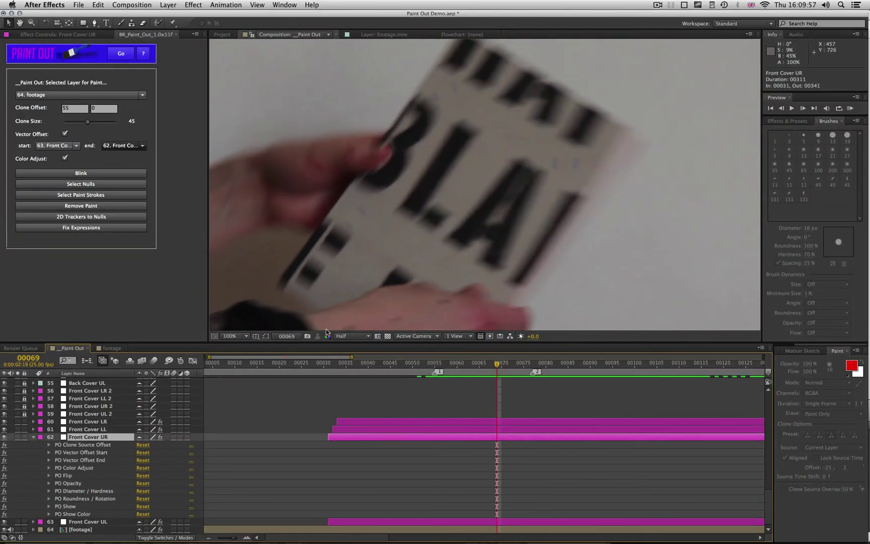
- At frame 79, enable keyframing for Front Cover UR's PO Diameter/Hardness and Roundness/Rotation points
drag(507, 365, 532, 364)
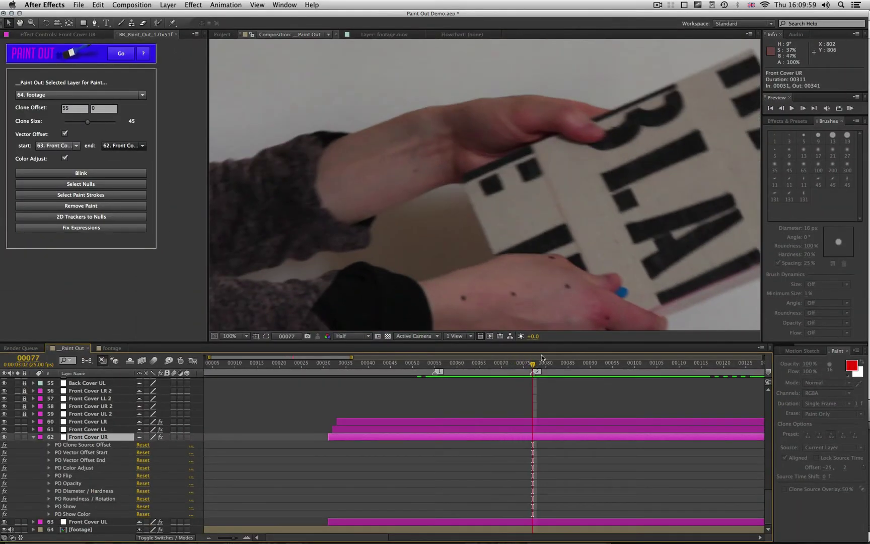
key(h)
click(537, 364)
drag(539, 365, 548, 365)
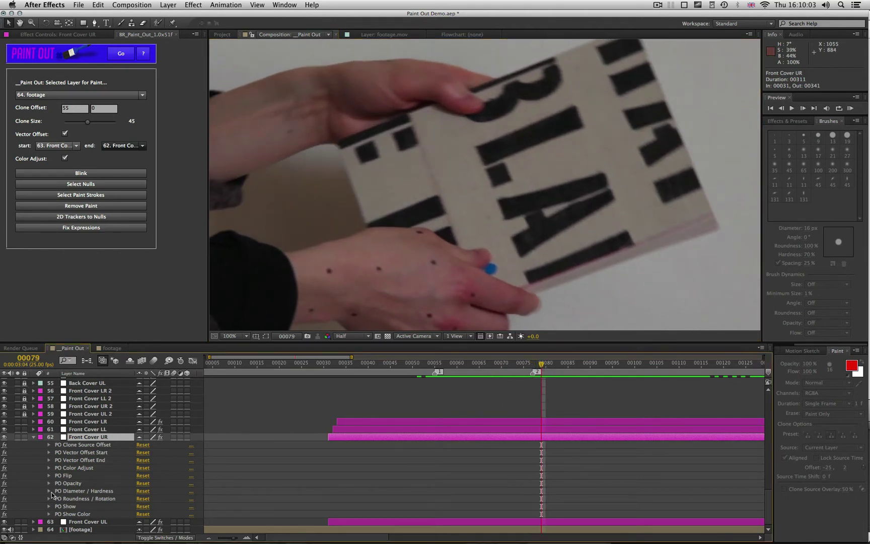
click(49, 491)
click(49, 507)
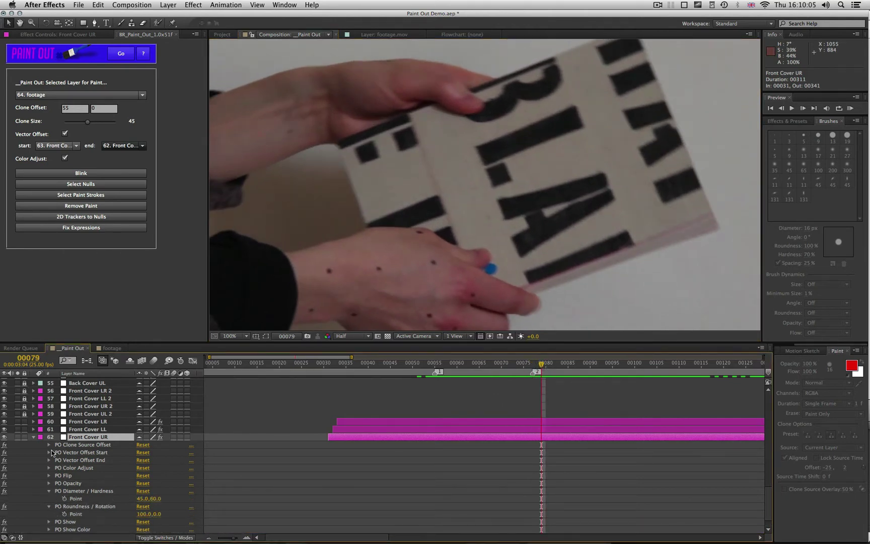
click(64, 498)
click(64, 513)
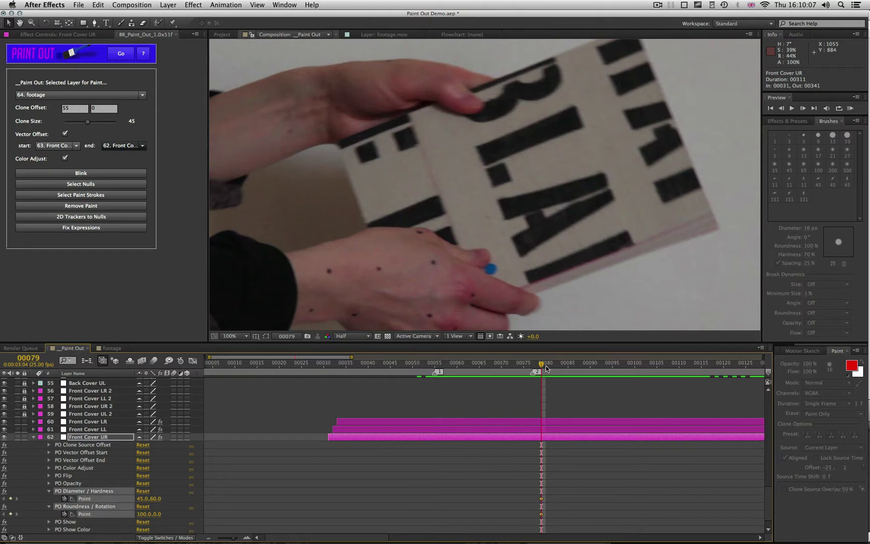
- At frame 71, set the dot diameter to about 64.8 and roundness to 63 with PO Show on
drag(542, 366, 523, 368)
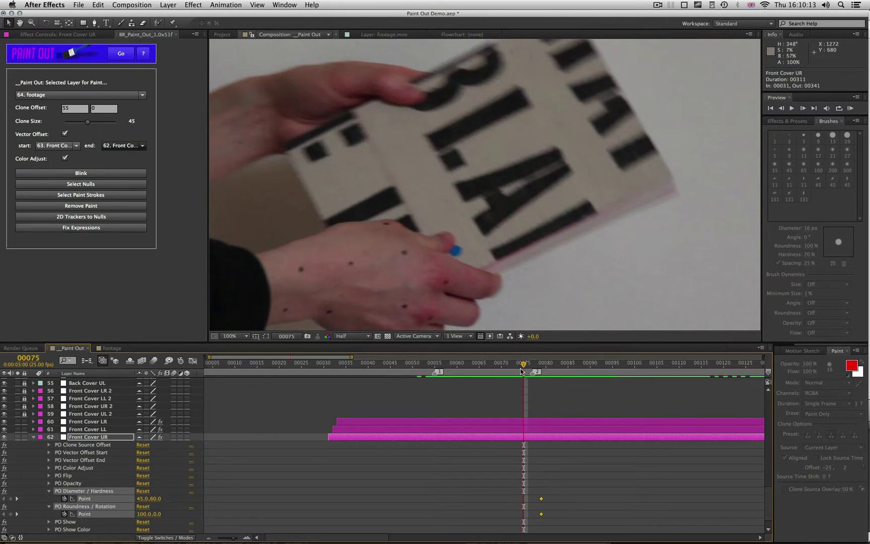
drag(520, 370, 507, 367)
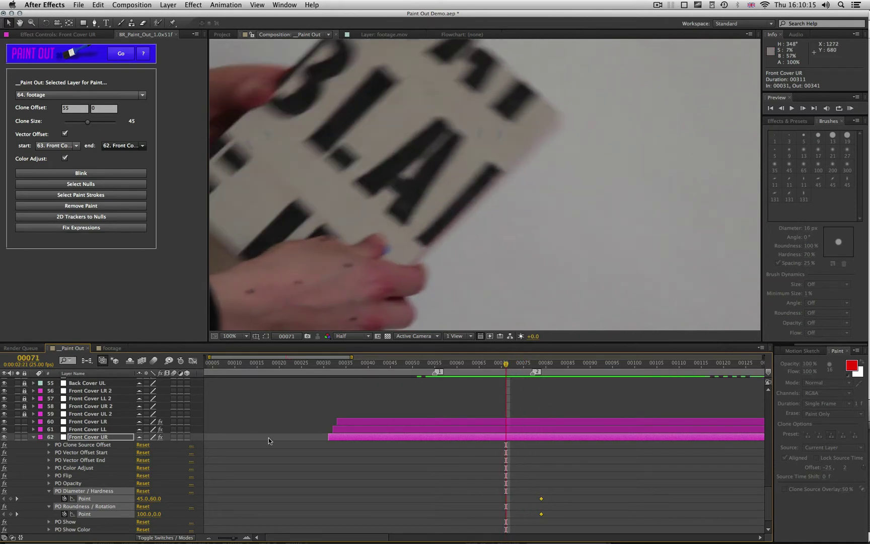
key(super+shift+a)
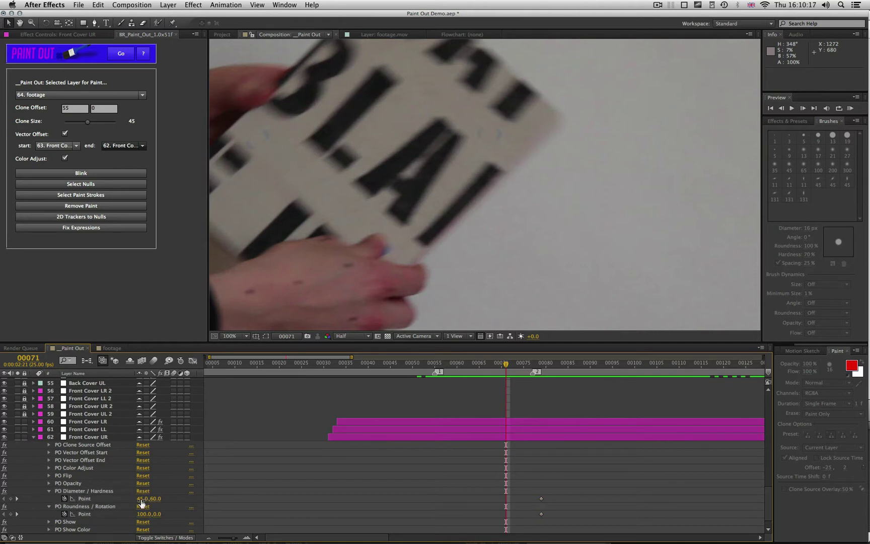
drag(144, 499, 157, 498)
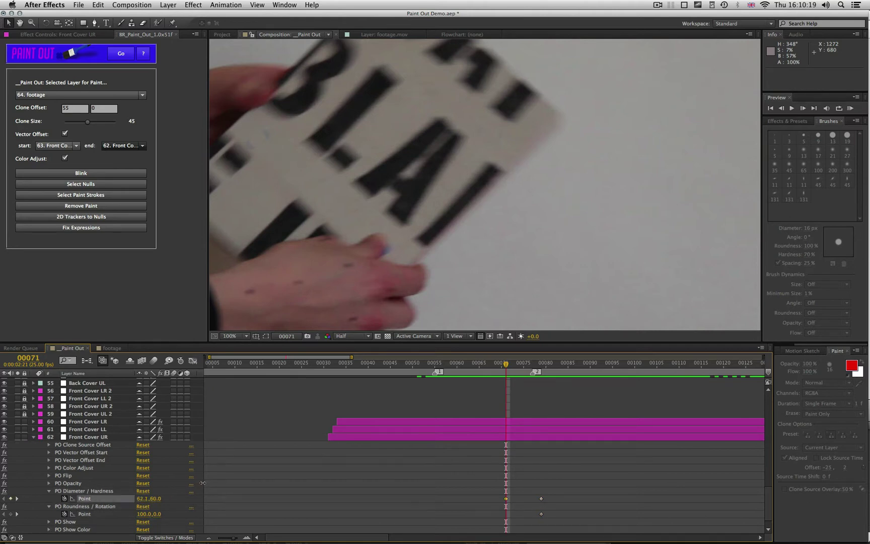
drag(208, 482, 139, 493)
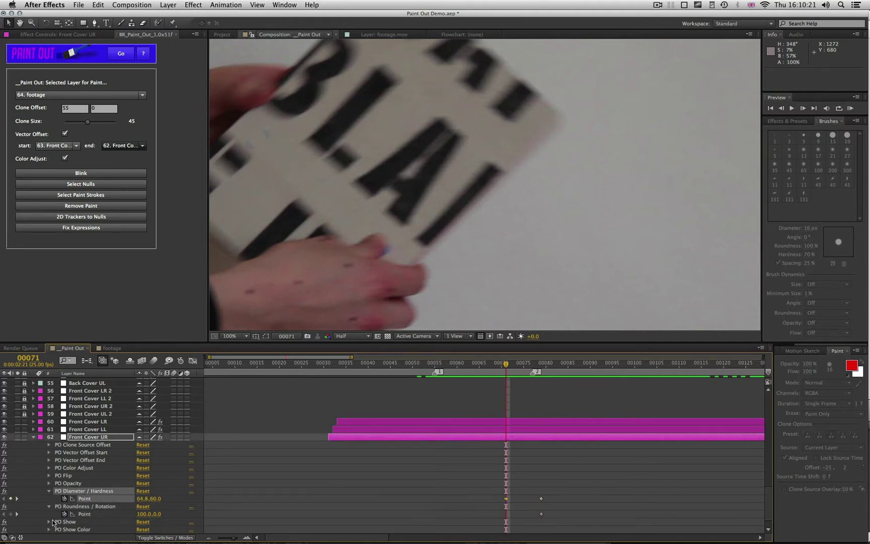
click(49, 521)
click(141, 531)
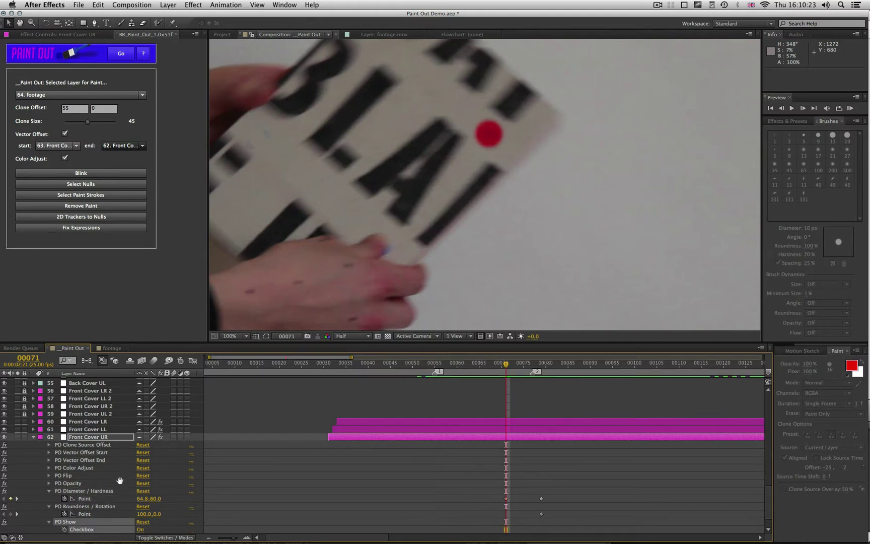
scroll(151, 489, down, 3)
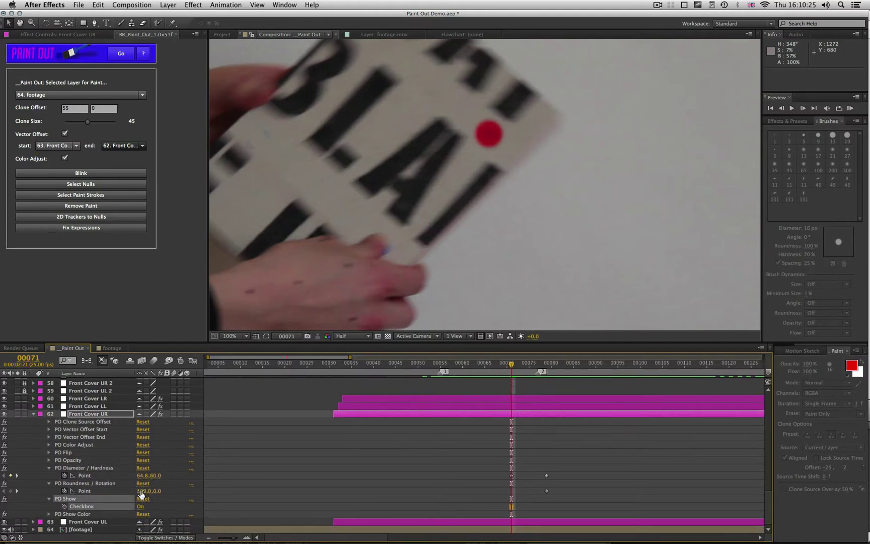
mouse_move(142, 493)
mouse_down()
mouse_move(124, 493)
mouse_move(155, 498)
mouse_move(157, 490)
mouse_up()
- Rotate the paint dot at frame 60, then key roundness 100 around frame 54
click(504, 368)
drag(504, 368, 484, 372)
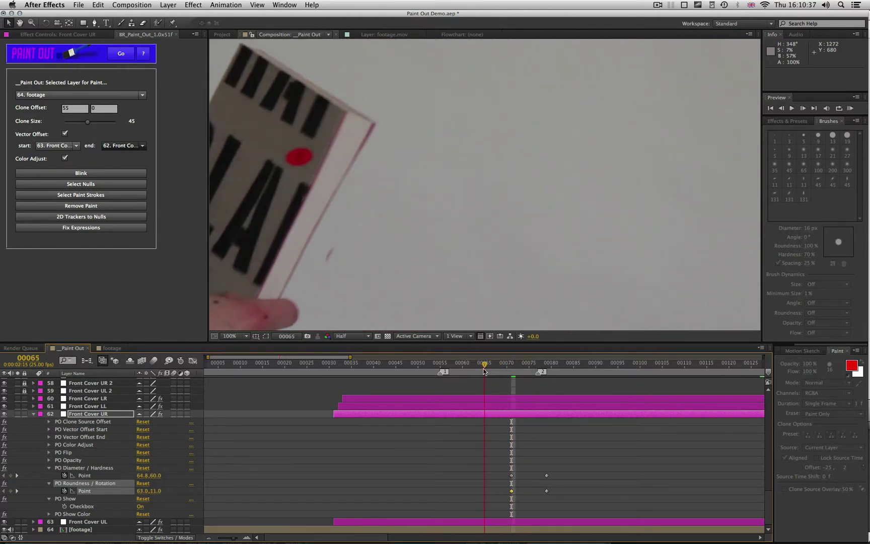
key(Page_Up)
key(Page_Up)
key(Page_Up)
key(Page_Up)
key(Page_Up)
drag(146, 490, 166, 487)
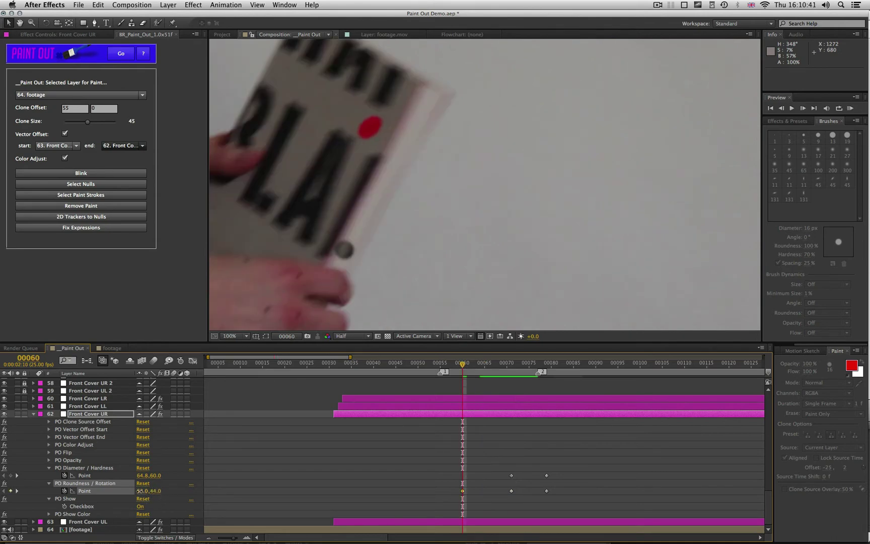
drag(455, 367, 432, 367)
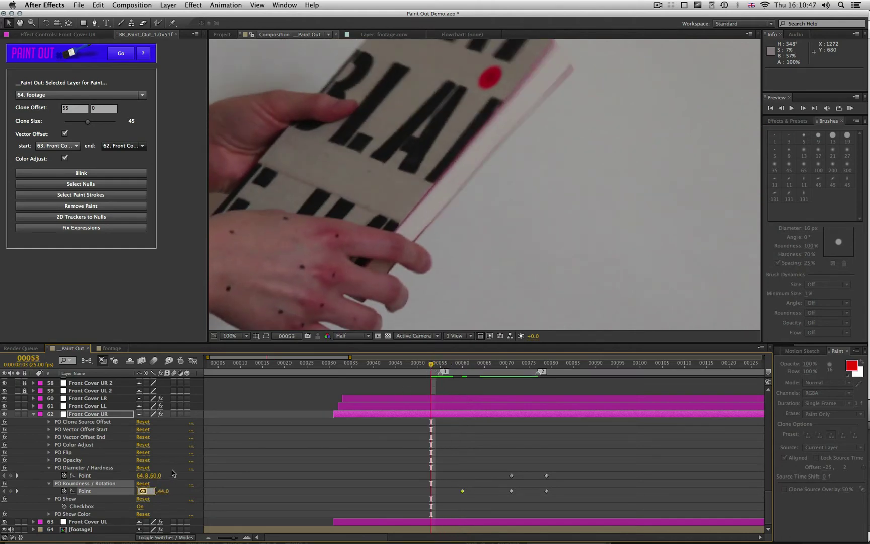
text(100)
key(Return)
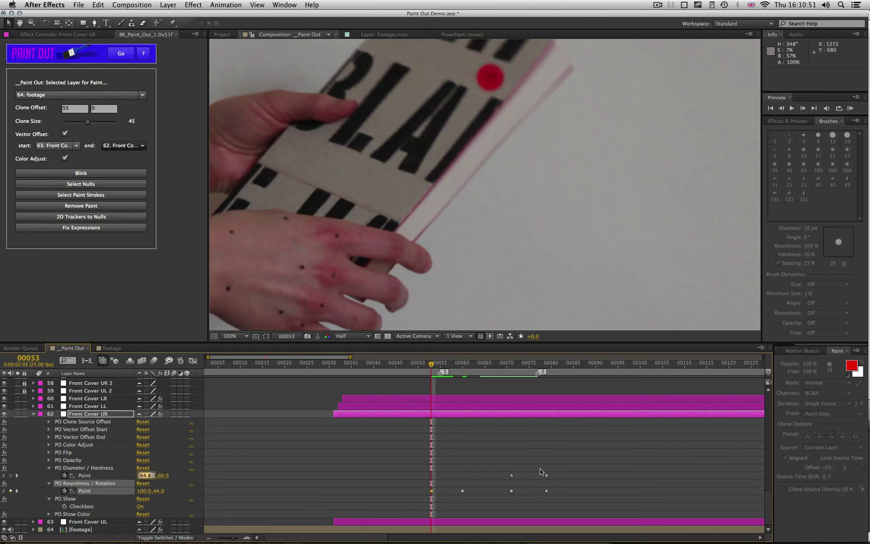
- Paste the copied Diameter/Hardness keyframe at frames 53 and 60, then scrub to check the dot
click(512, 475)
key(super+v)
key(k)
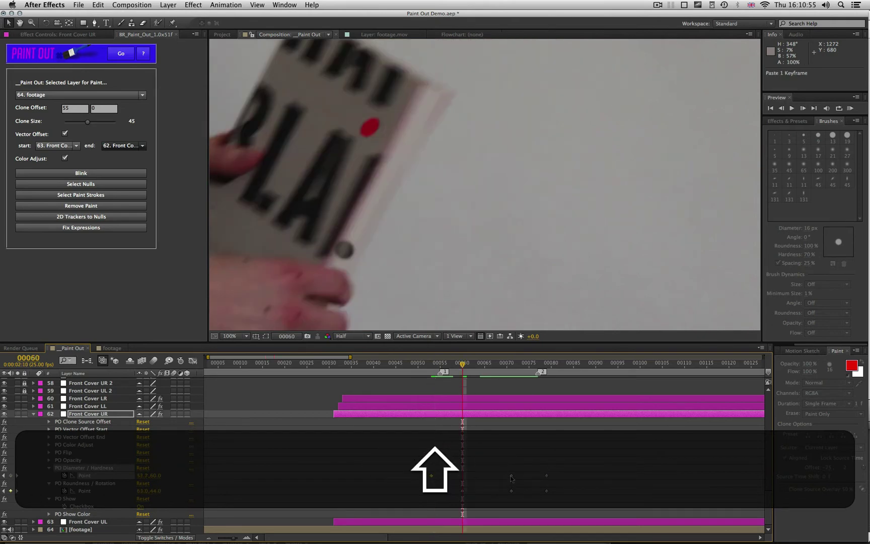
key(super+v)
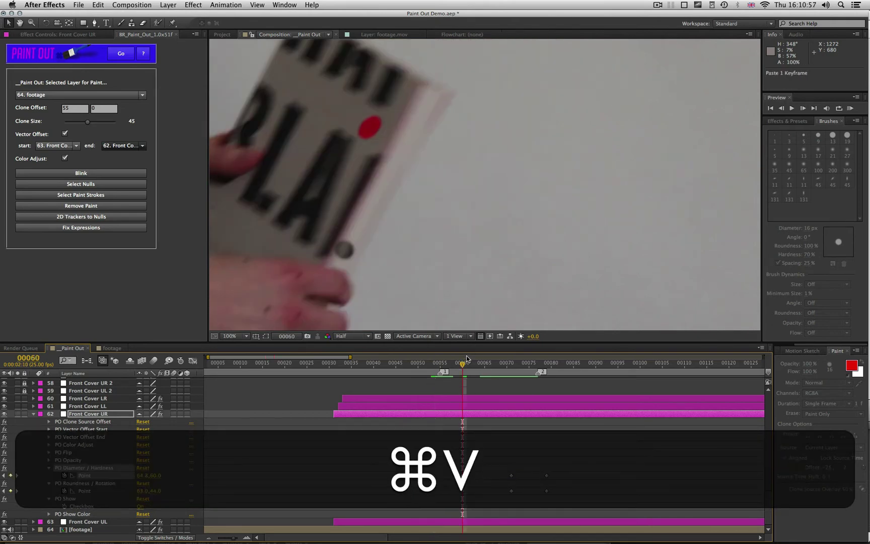
drag(463, 360, 440, 377)
- Change Front Cover UR's PO Show Color to purple, then turn PO Show off
click(140, 507)
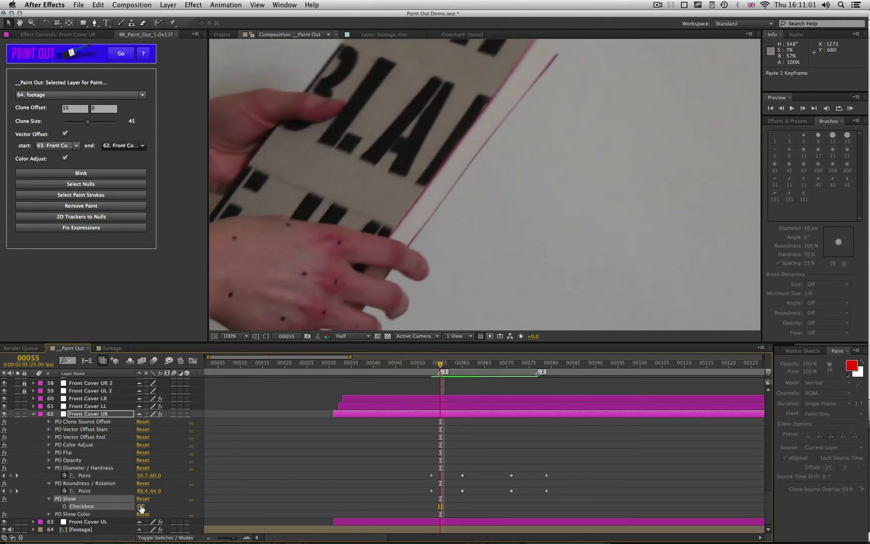
click(49, 514)
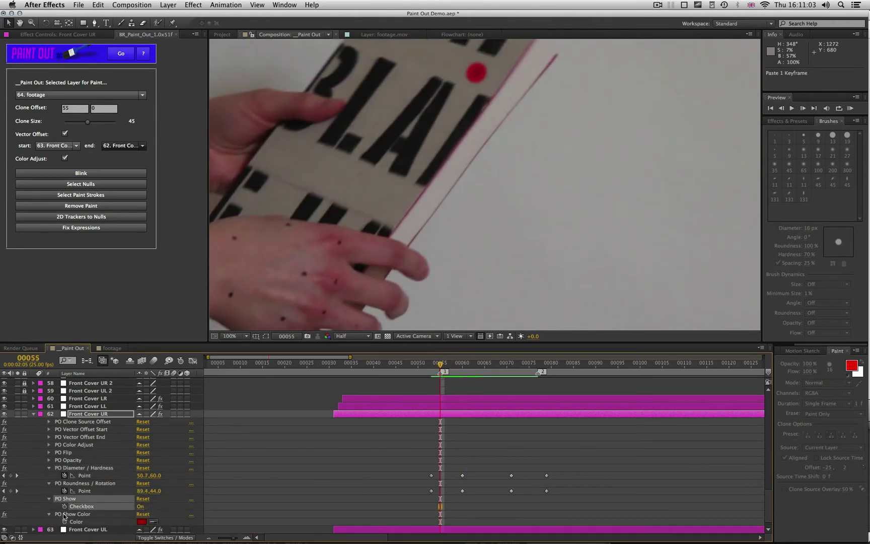
click(142, 522)
drag(542, 334, 540, 331)
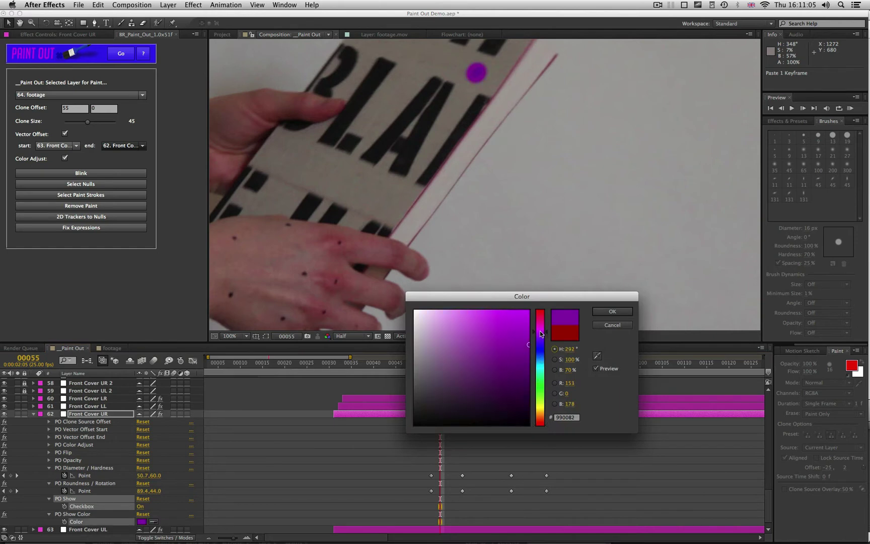
click(605, 312)
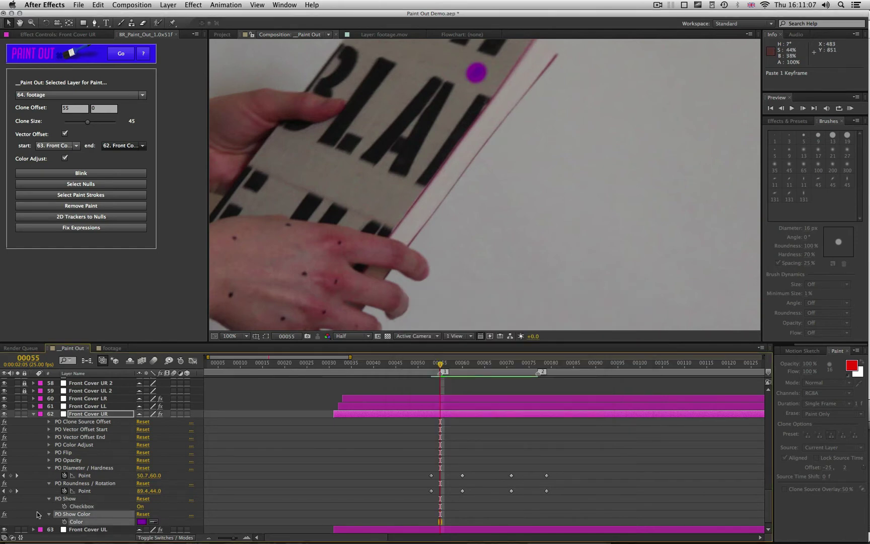
click(140, 506)
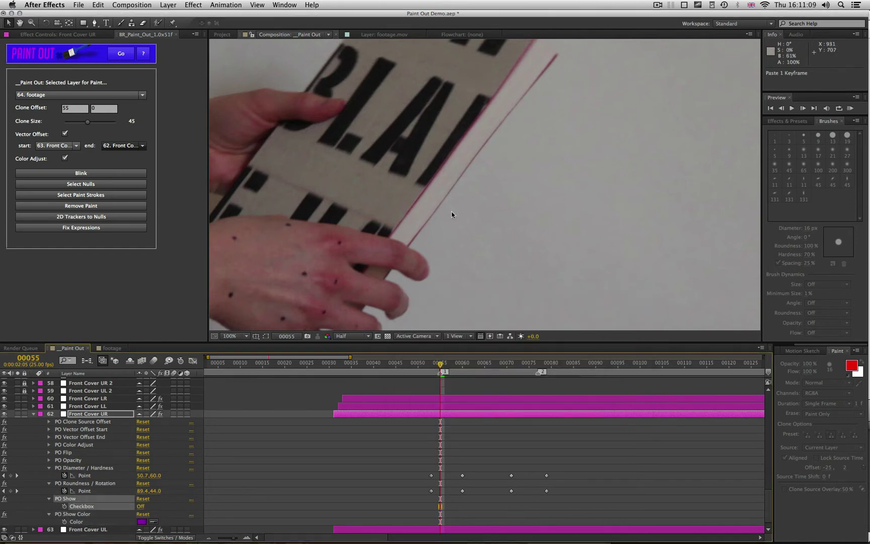
- Set the diameter X value to 80 on the later and frame-60 Diameter/Hardness keyframes
drag(439, 365, 502, 367)
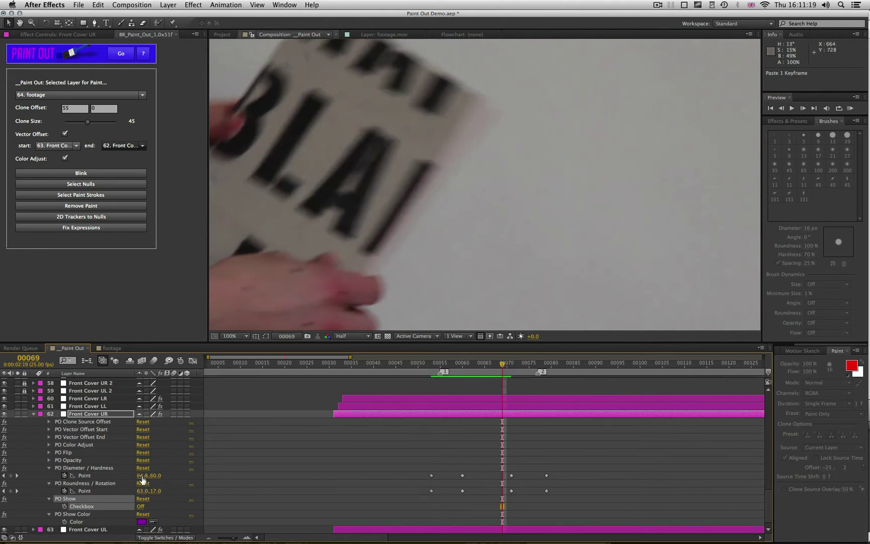
drag(142, 478, 174, 471)
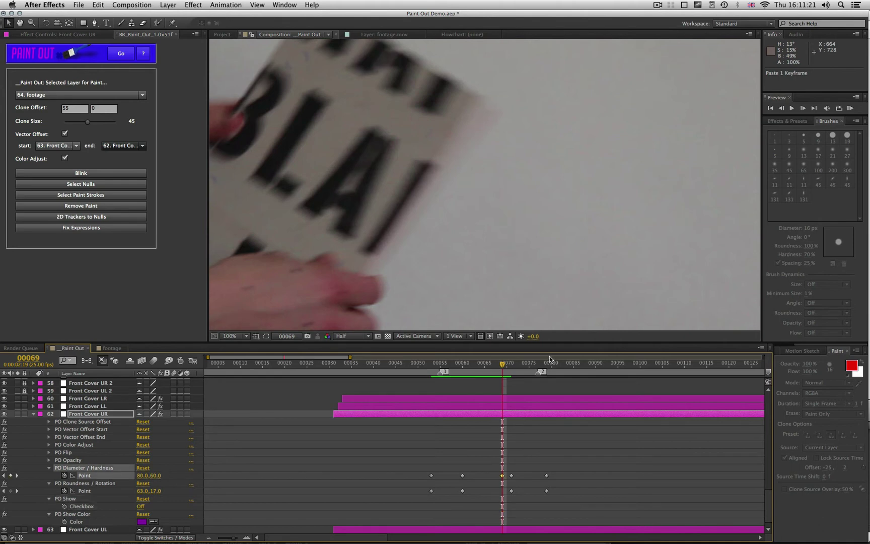
key(super+z)
double_click(511, 475)
text(80)
key(Return)
double_click(462, 475)
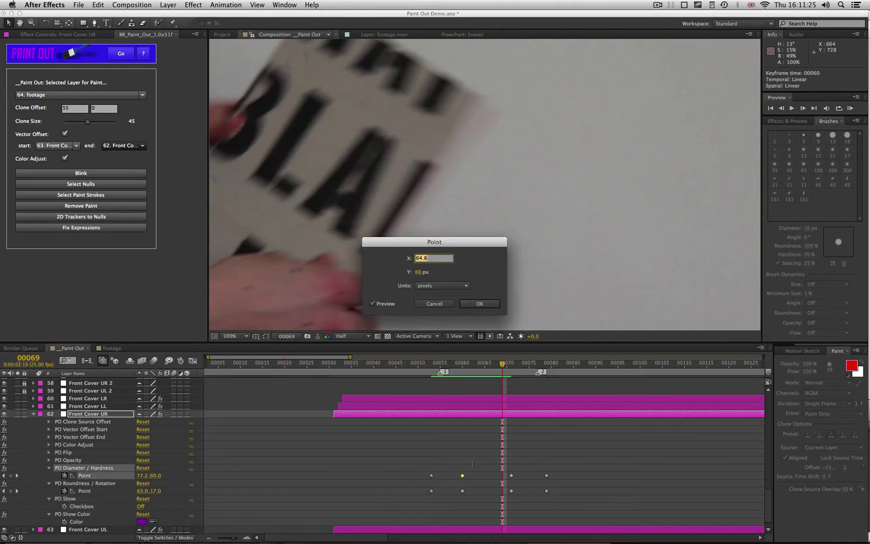
text(80)
key(Return)
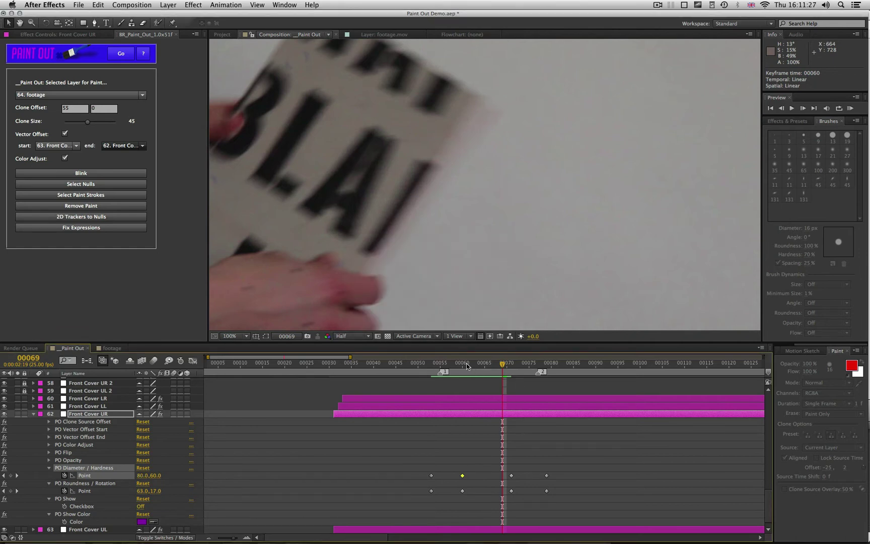
drag(502, 363, 519, 370)
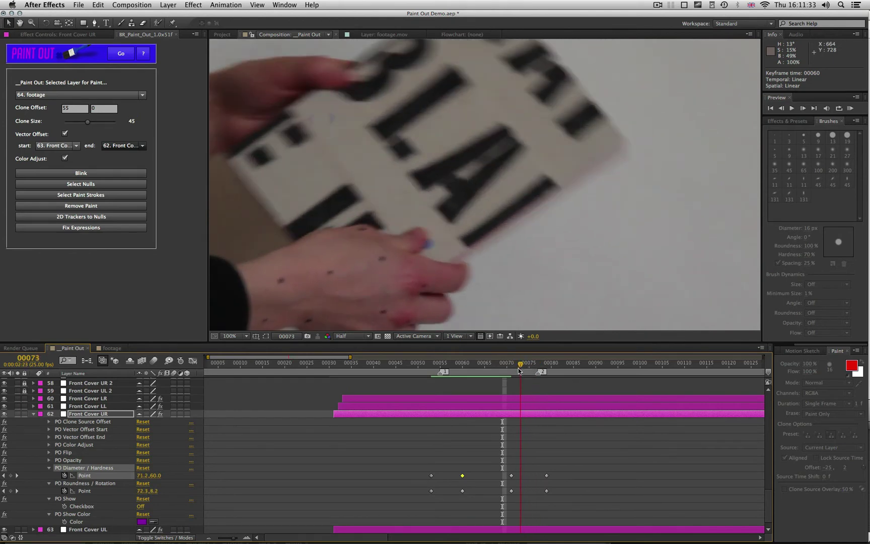
key(Page_Up)
key(Page_Up)
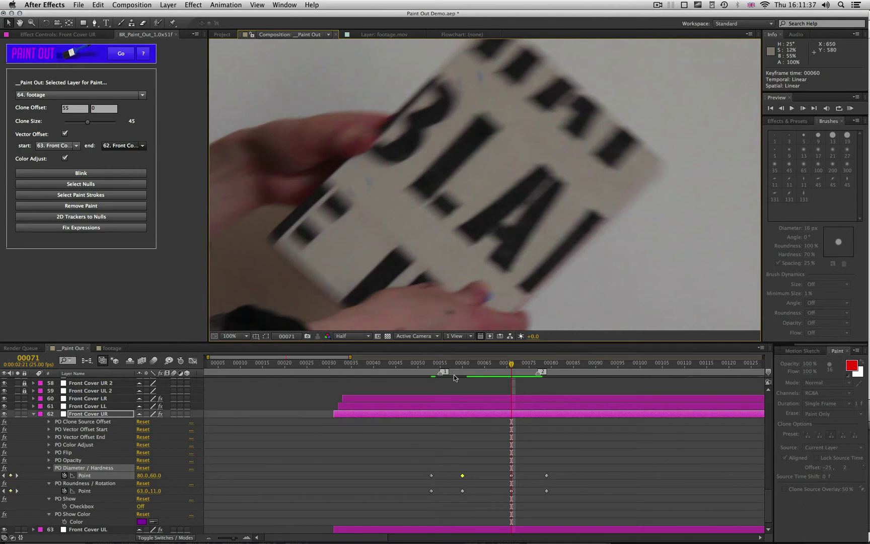
- Copy Front Cover UR's four Diameter/Hardness keyframes at frame 53 and paste them onto Front Cover UL
click(432, 372)
drag(415, 471, 594, 479)
key(super+c)
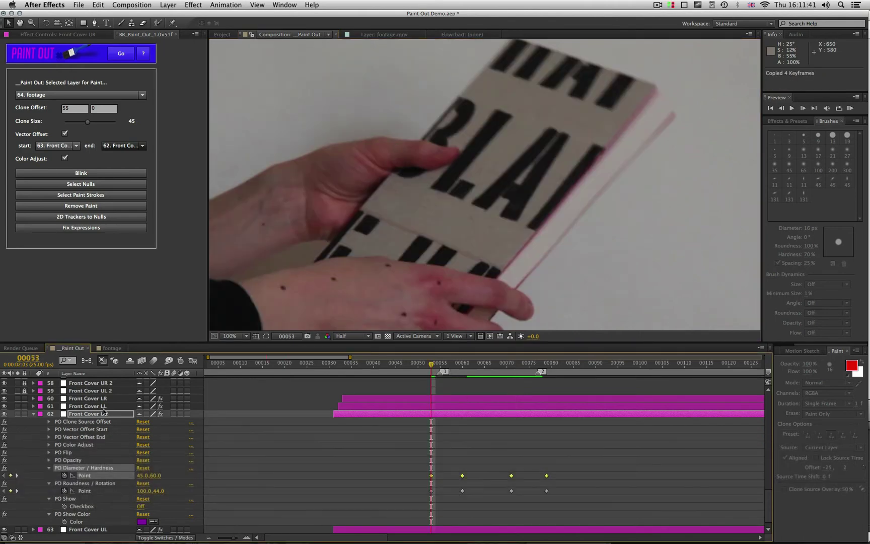
scroll(103, 508, down, 1)
click(99, 522)
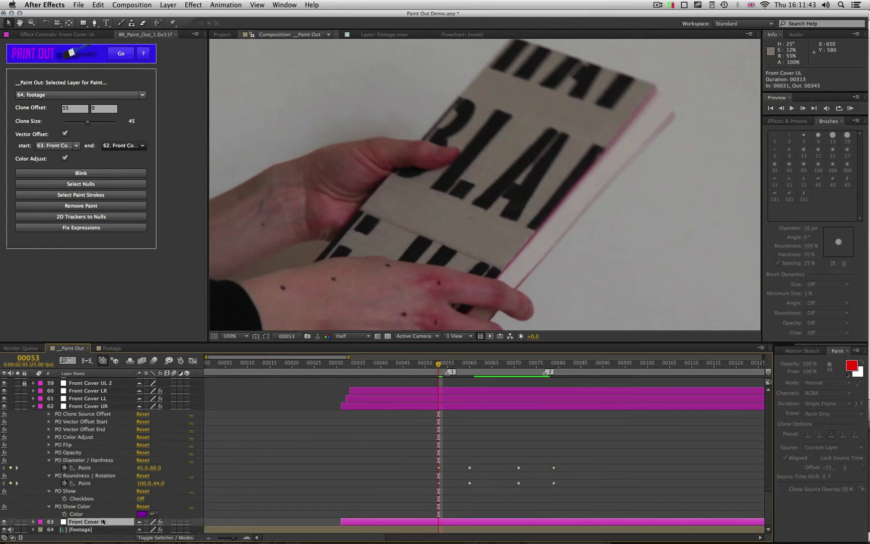
key(e)
scroll(106, 453, down, 5)
scroll(106, 383, down, 1)
click(49, 499)
click(83, 508)
key(super+v)
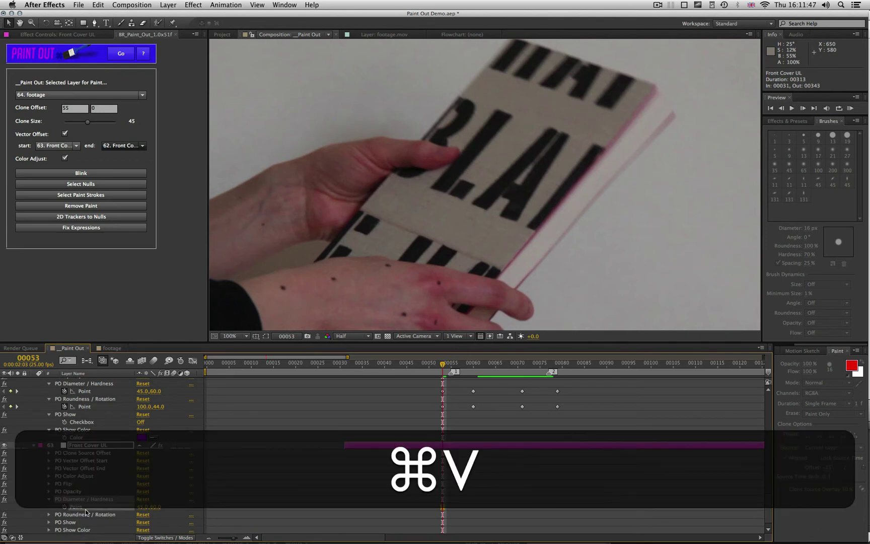
- Copy Front Cover UR's four Roundness/Rotation keyframes and paste them onto Front Cover UL's Roundness/Rotation Point
drag(432, 406, 588, 413)
key(super+c)
scroll(76, 509, down, 1)
click(49, 506)
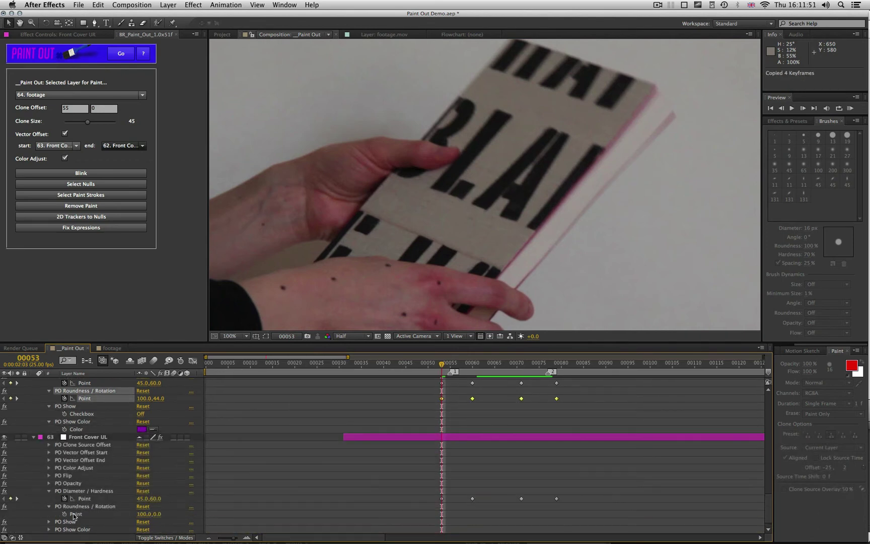
click(78, 515)
key(super+v)
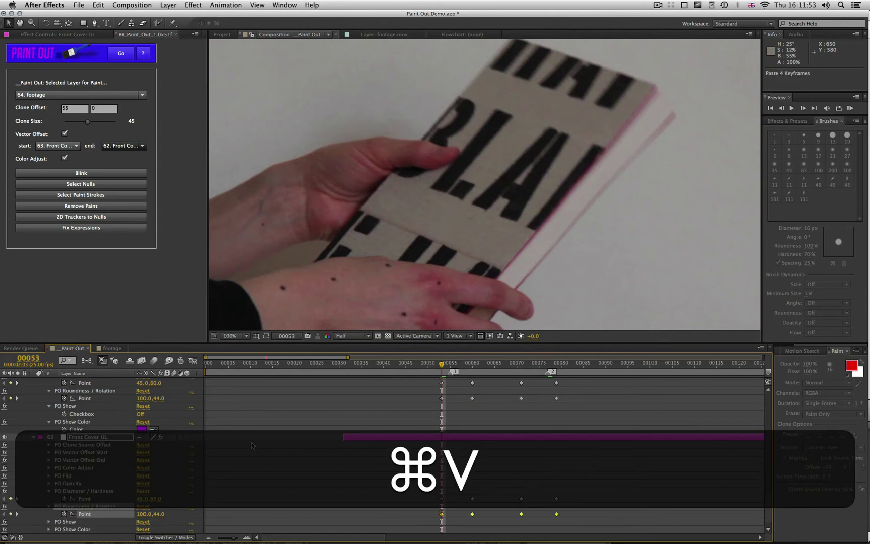
- Scrub ahead to frame 69 to check the guide dot, then return to the Selection tool
scroll(113, 441, up, 3)
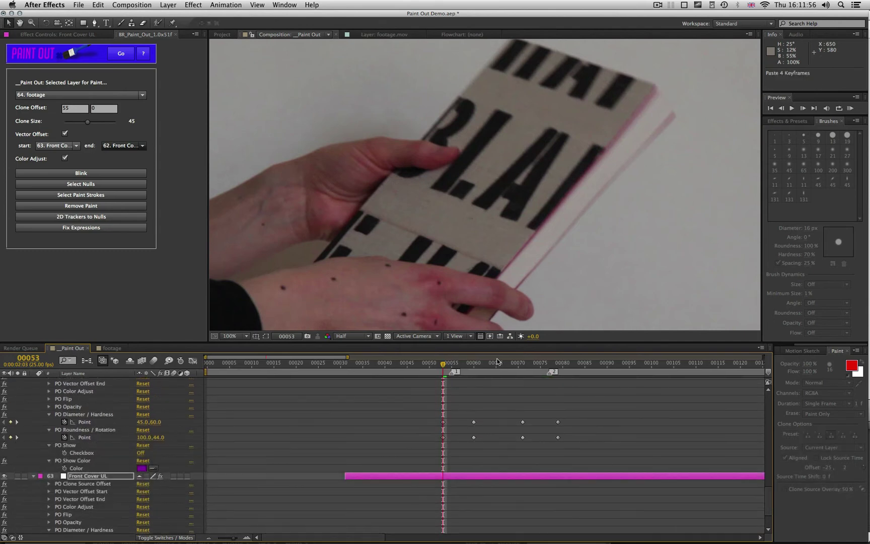
click(496, 364)
drag(496, 364, 519, 368)
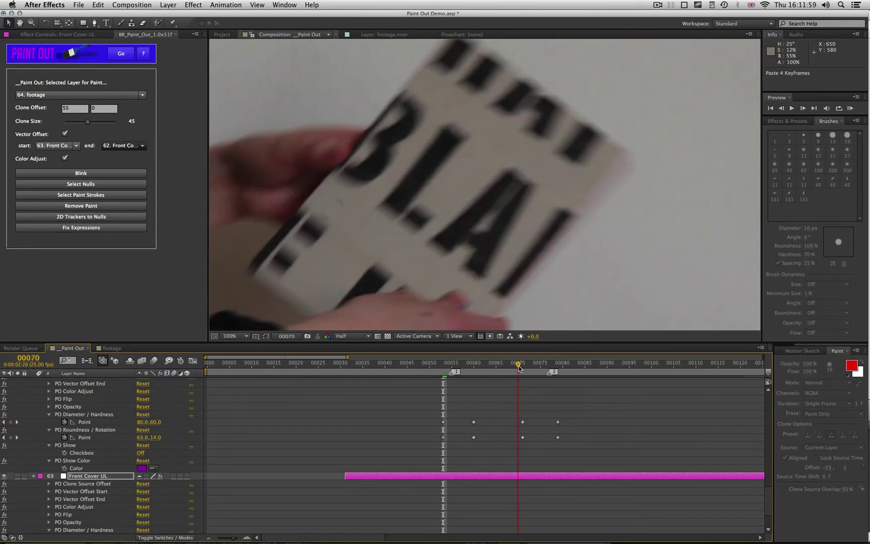
scroll(87, 424, up, 5)
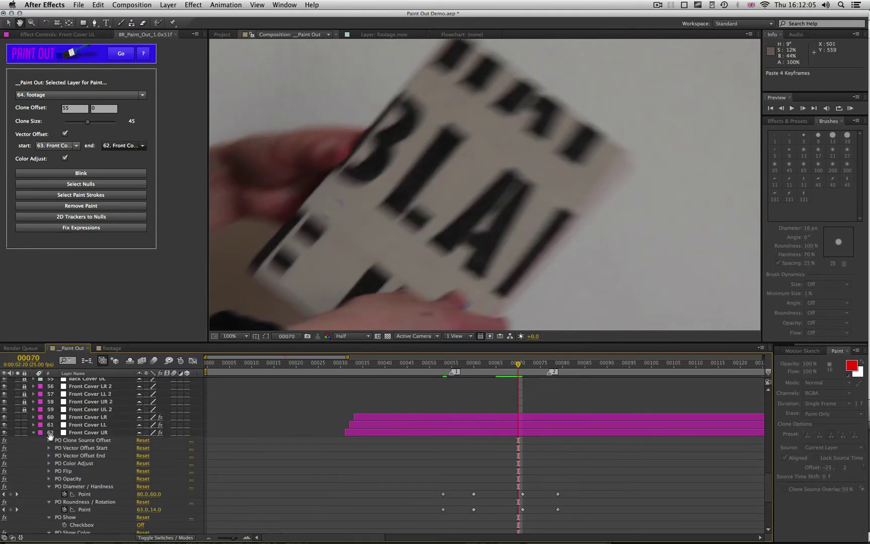
key(v)
- Paste the Roundness/Rotation keyframes onto Front Cover LL's Roundness/Rotation Point at frame 53
click(85, 427)
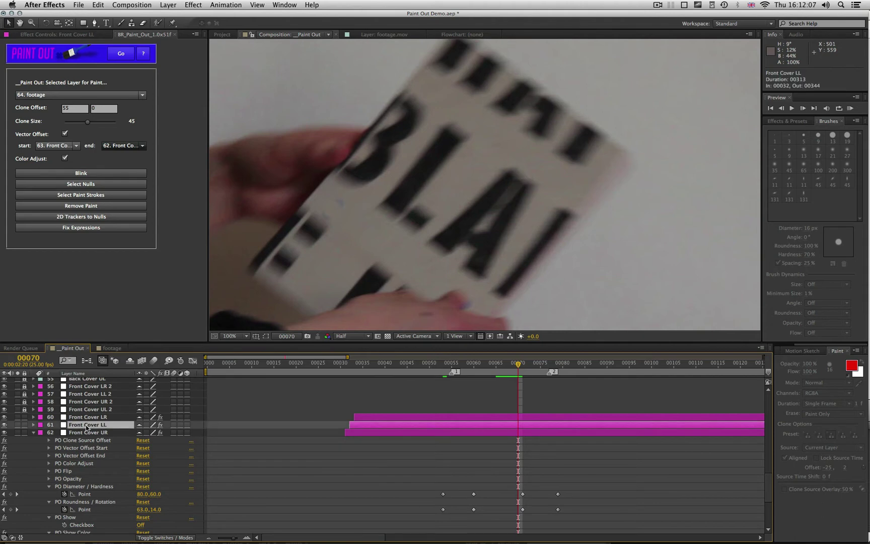
key(e)
click(49, 486)
click(71, 494)
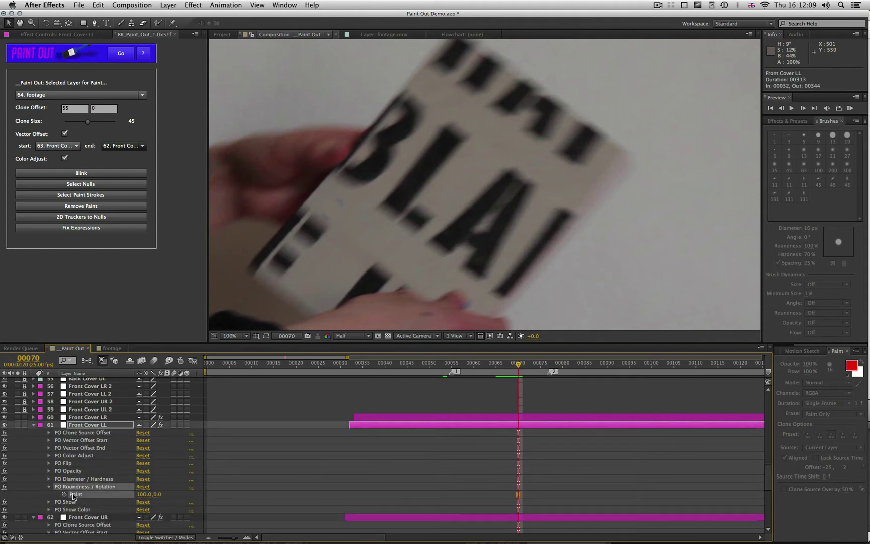
scroll(418, 445, down, 5)
click(446, 365)
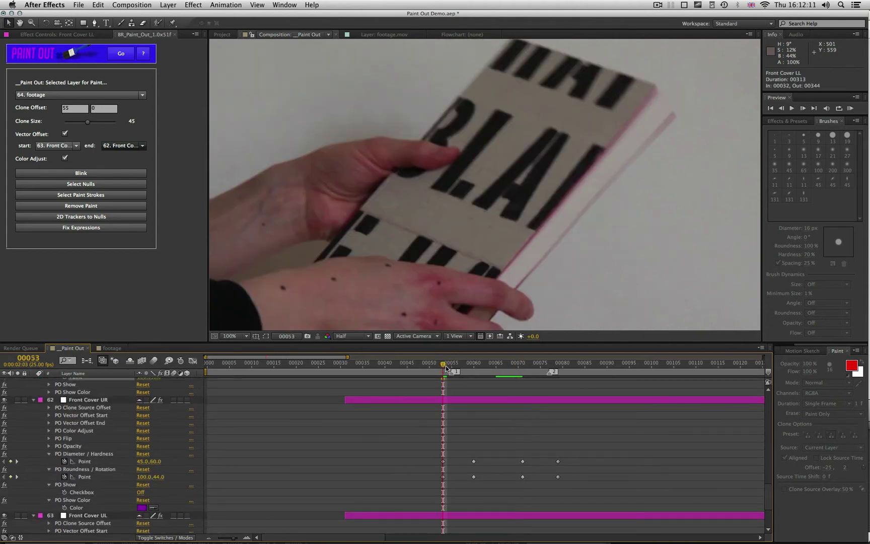
key(super+v)
key(super+space)
- Paste Front Cover UR's Diameter/Hardness keyframes onto Front Cover LL, then play back around frame 66
click(85, 492)
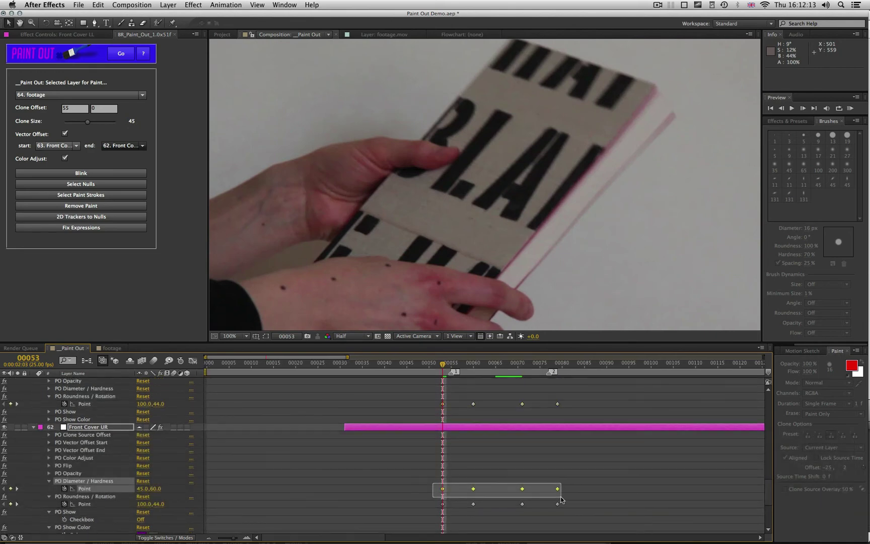
key(super+c)
scroll(465, 424, up, 5)
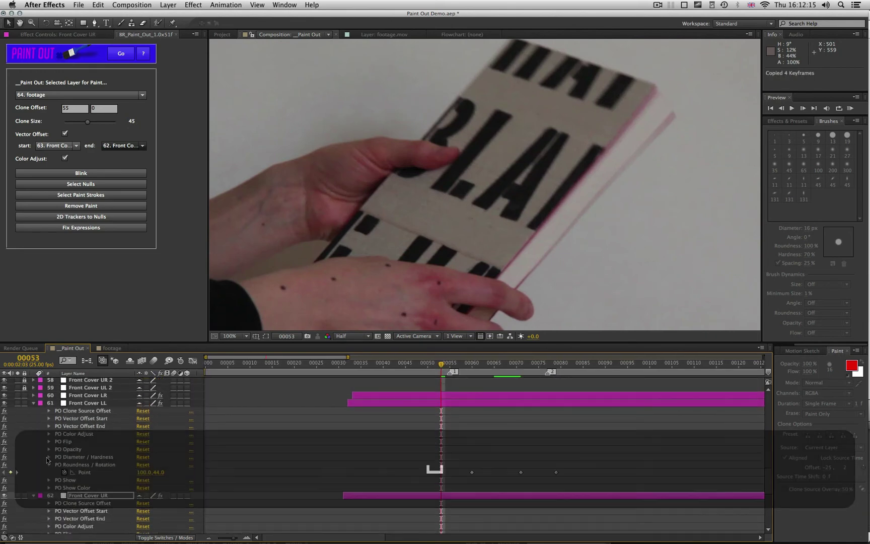
click(49, 457)
click(85, 465)
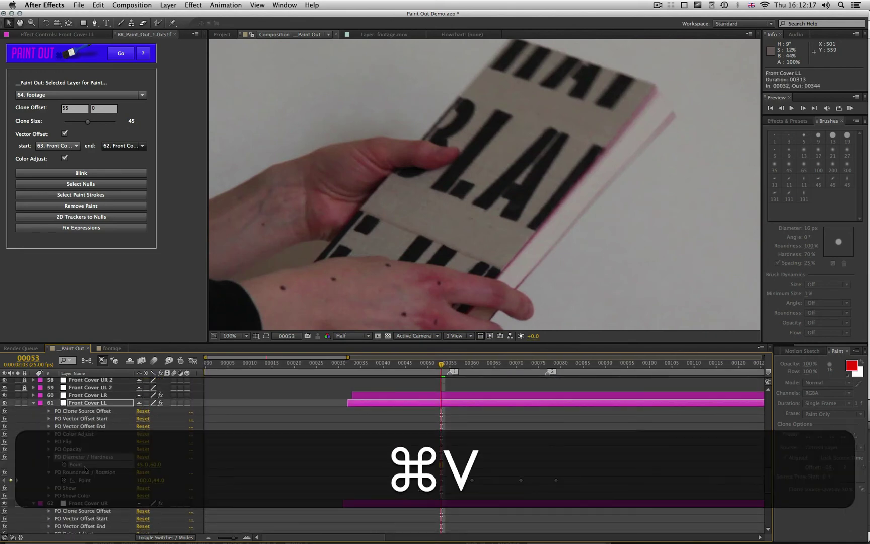
key(super+v)
drag(450, 367, 498, 367)
key(space)
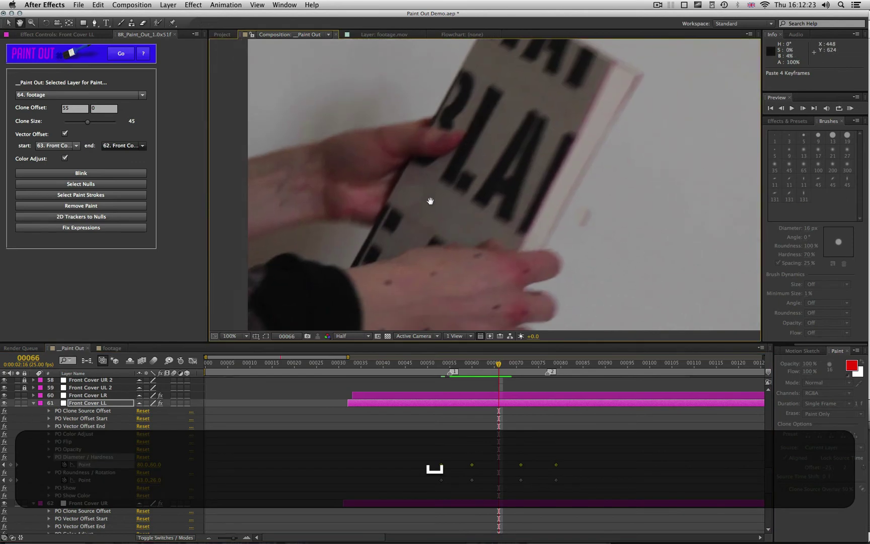
- At frame 66, set Front Cover LL's PO Color Adjust colour to grey 787878
click(494, 366)
click(498, 366)
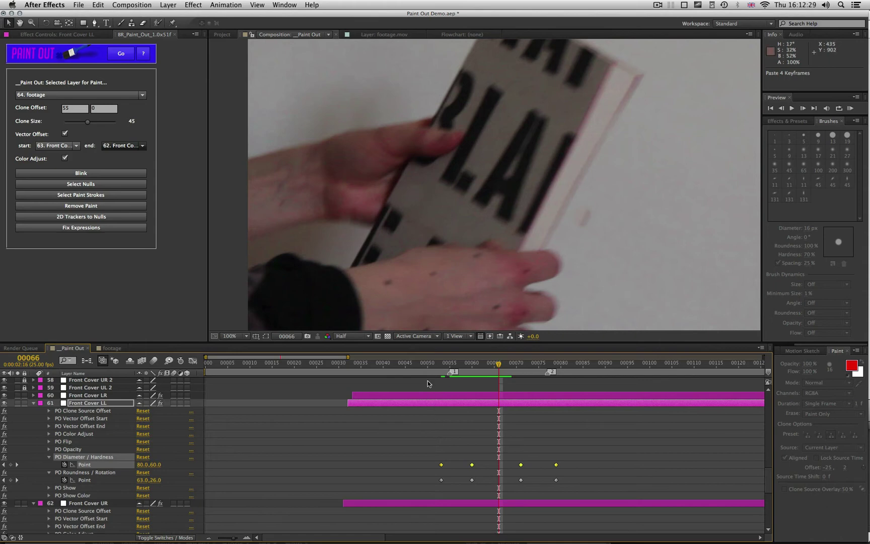
click(49, 435)
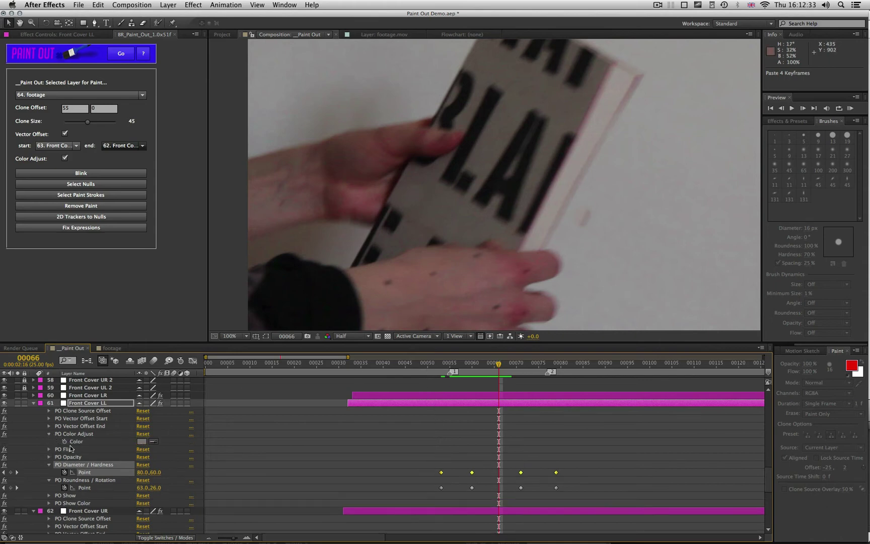
click(142, 442)
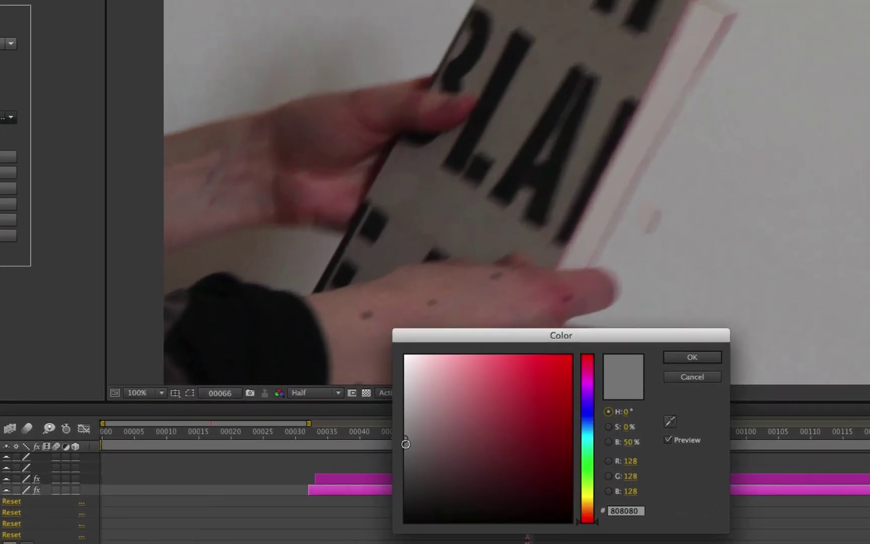
click(411, 369)
drag(402, 440, 402, 443)
click(693, 358)
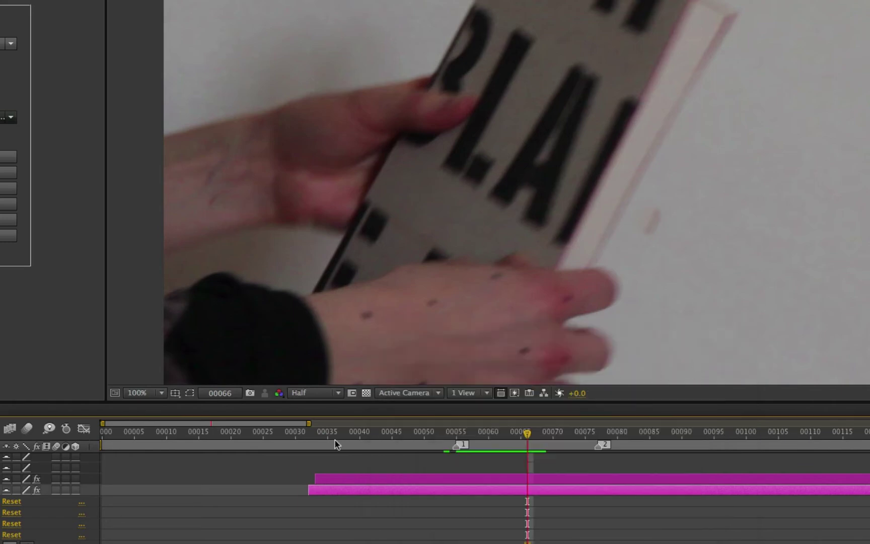
- At frame 57, set the Color Adjust colour to a slightly lighter neutral grey, about 7E7E7E
drag(511, 434, 468, 447)
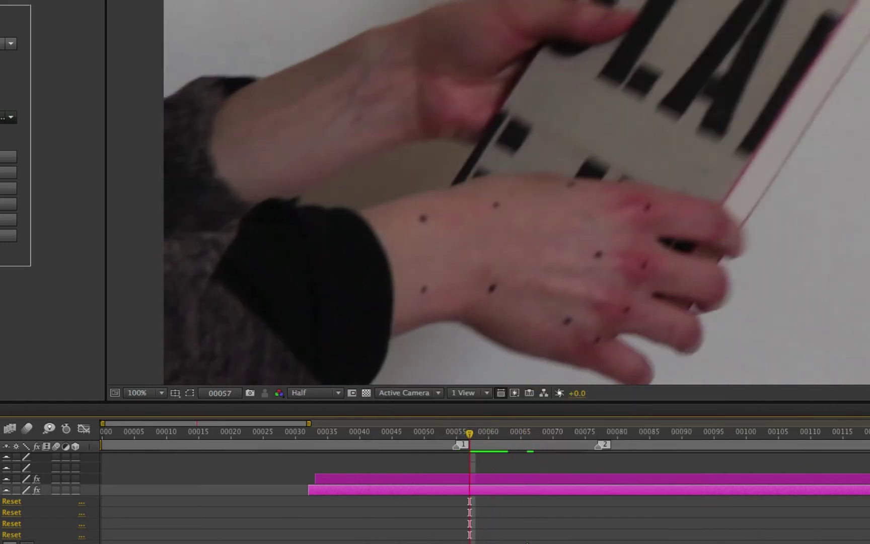
click(402, 445)
mouse_move(402, 444)
mouse_down()
mouse_move(453, 388)
mouse_move(512, 430)
mouse_move(423, 403)
mouse_move(450, 390)
mouse_move(445, 410)
mouse_up()
drag(590, 495, 589, 484)
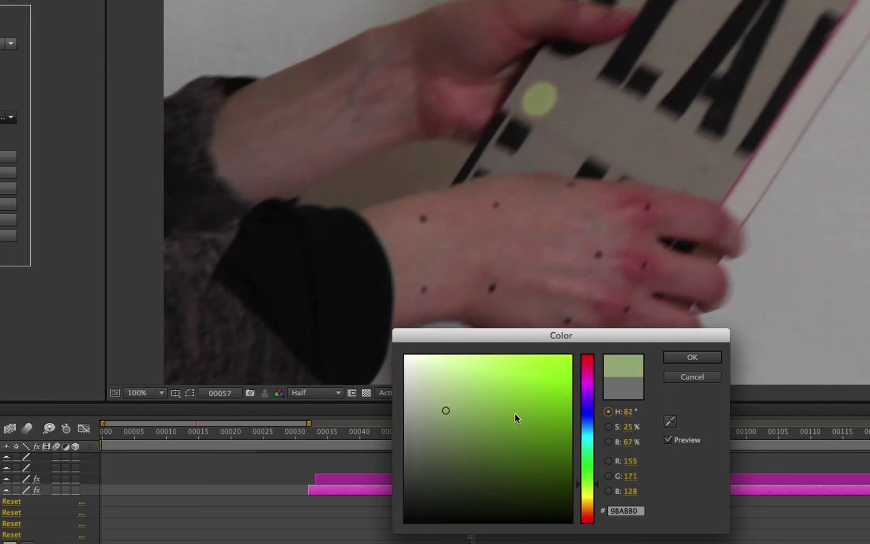
mouse_move(472, 400)
mouse_down()
mouse_move(412, 404)
mouse_move(395, 436)
mouse_up()
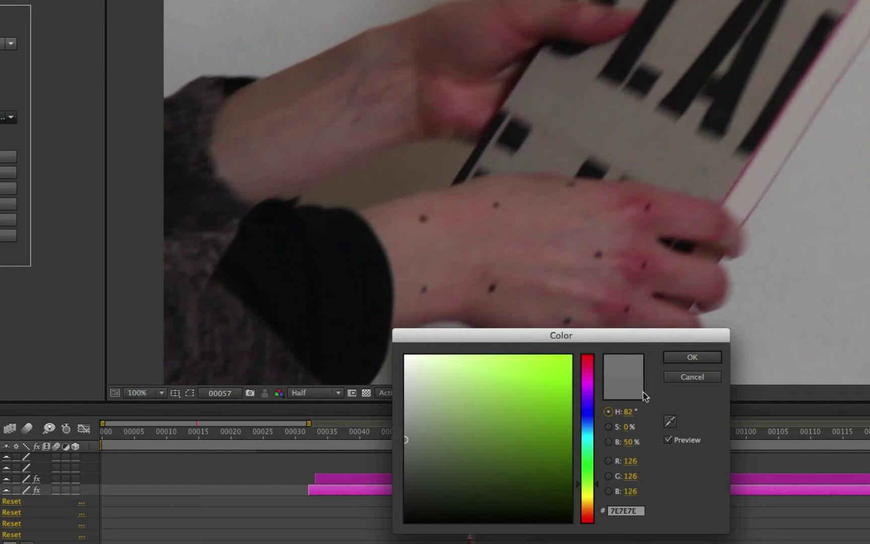
click(700, 358)
- At frame 71, set the Color Adjust grey to 7C7C7C, then review nearby frames and return to frame 36
drag(475, 431, 559, 433)
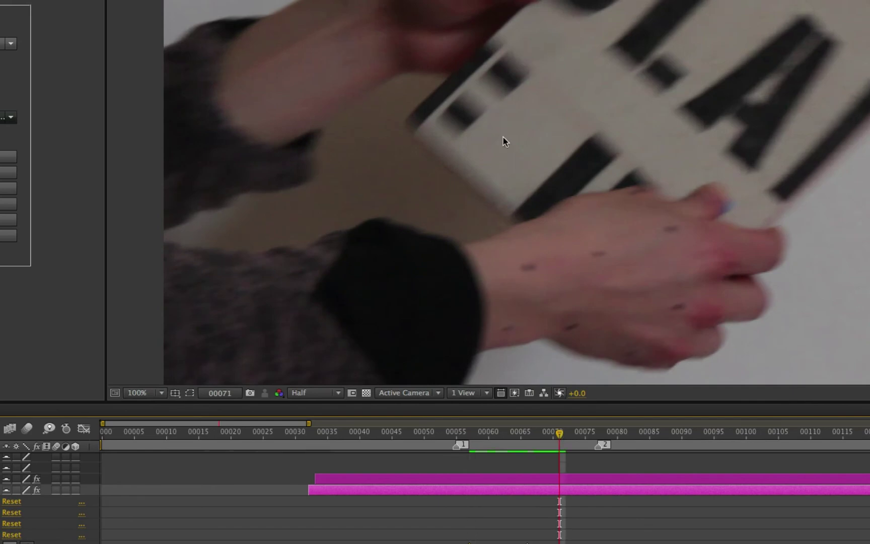
click(61, 541)
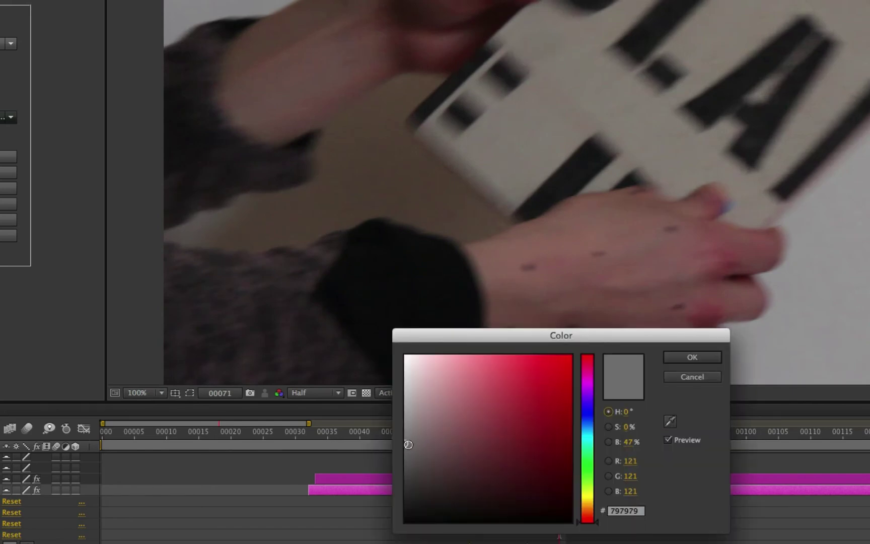
drag(405, 443, 401, 440)
click(693, 357)
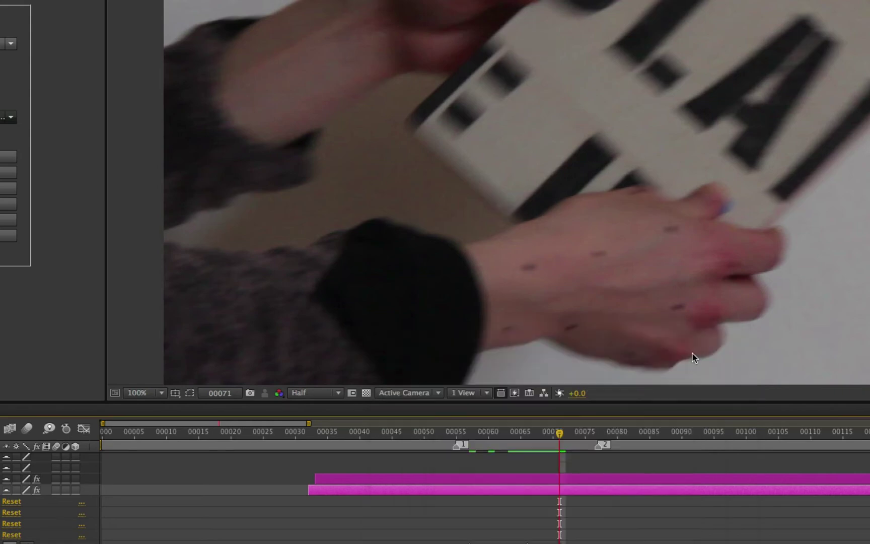
mouse_move(555, 430)
mouse_down()
mouse_move(542, 435)
mouse_move(558, 442)
mouse_up()
scroll(652, 175, down, 2)
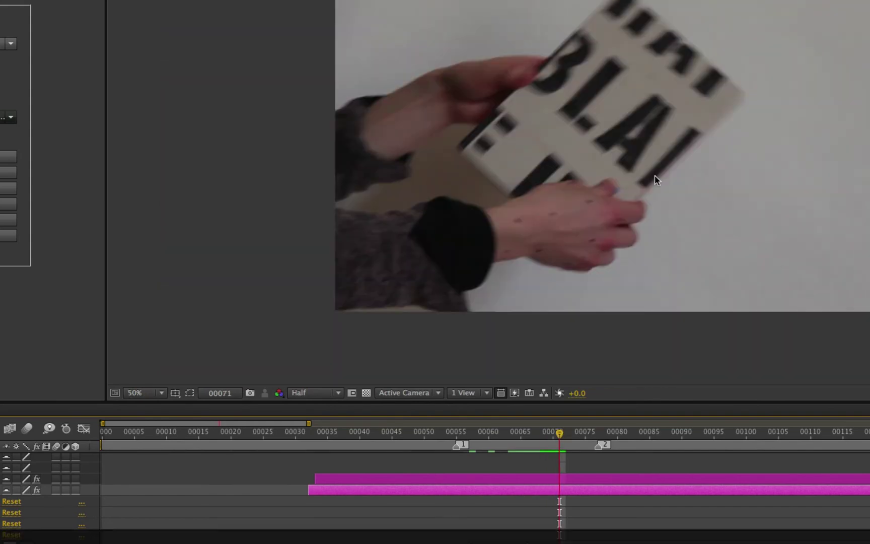
mouse_move(318, 436)
mouse_down()
mouse_move(365, 433)
mouse_move(335, 436)
mouse_up()
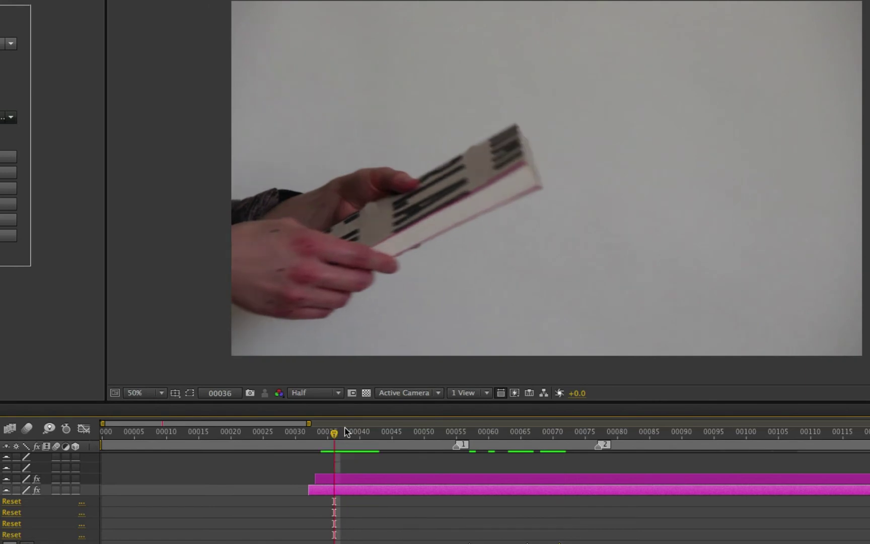
scroll(472, 185, up, 2)
- Select Front Cover UL, add Roundness/Rotation keyframes at frames 45 and 39, and lower the roundness at 39
drag(472, 185, 573, 139)
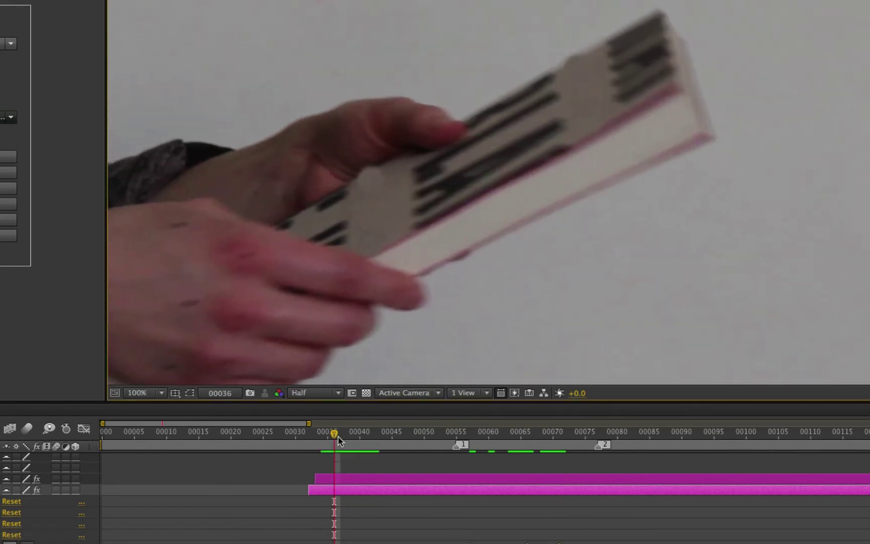
drag(339, 441, 337, 439)
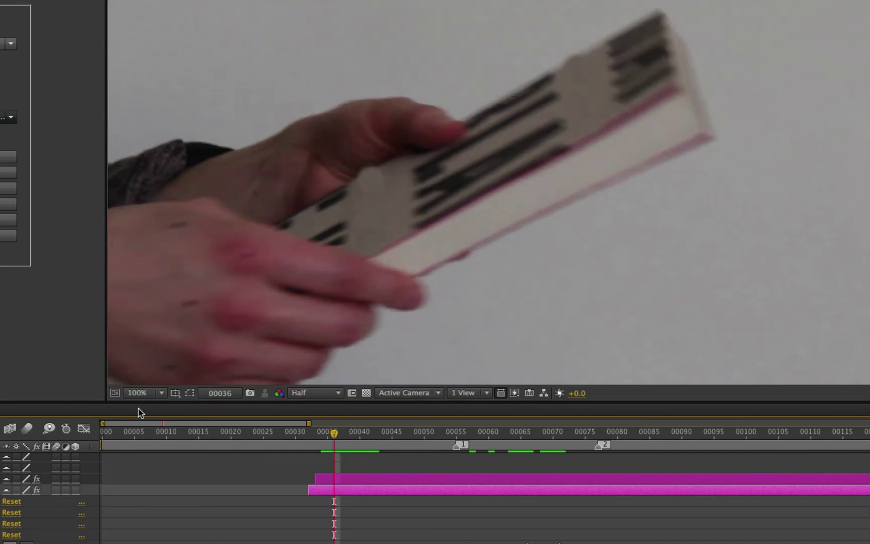
key(ctrl+v)
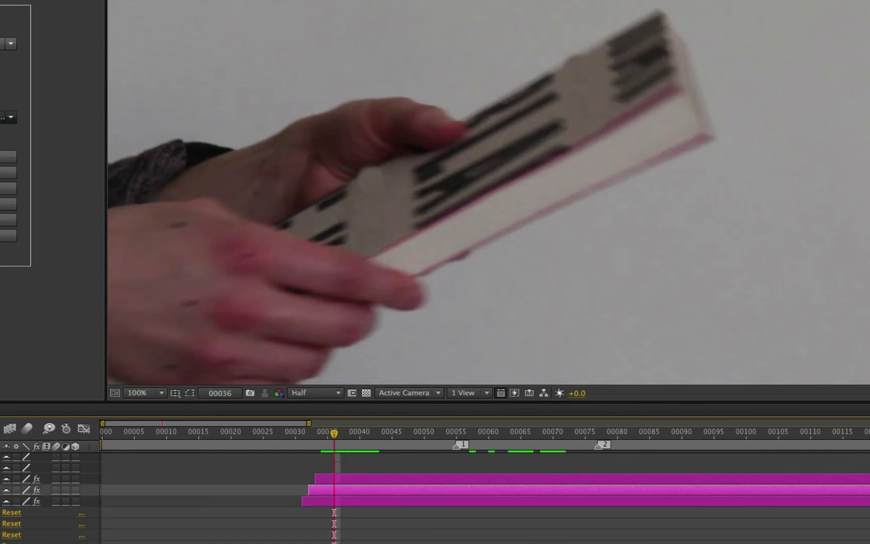
key(ctrl+v)
key(ctrl+Down)
key(ctrl+Down)
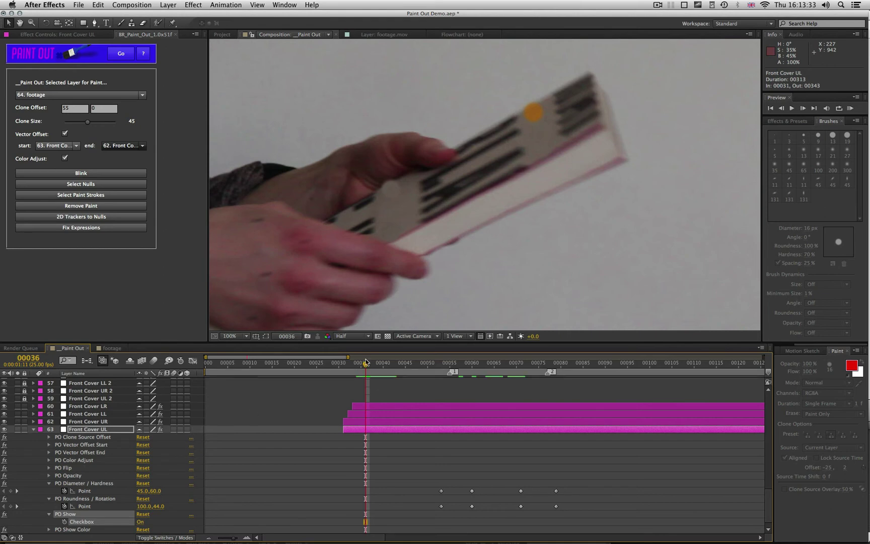
drag(366, 363, 405, 366)
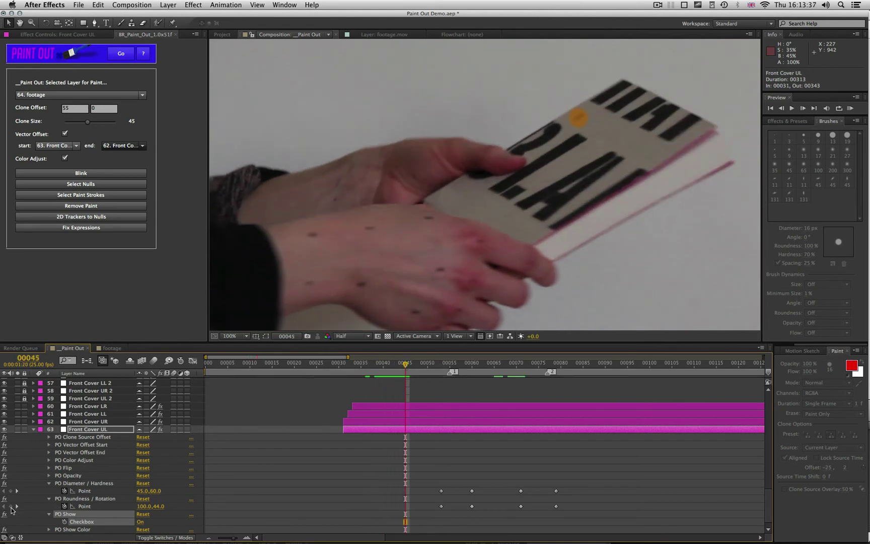
click(11, 506)
key(Page_Up)
key(Page_Up)
key(Page_Up)
key(Page_Up)
key(Page_Up)
key(Page_Up)
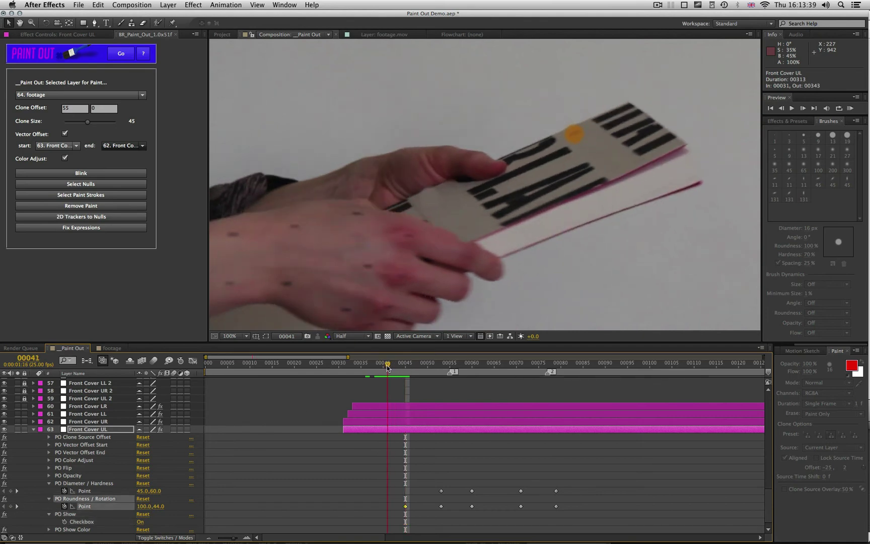
drag(143, 508, 136, 507)
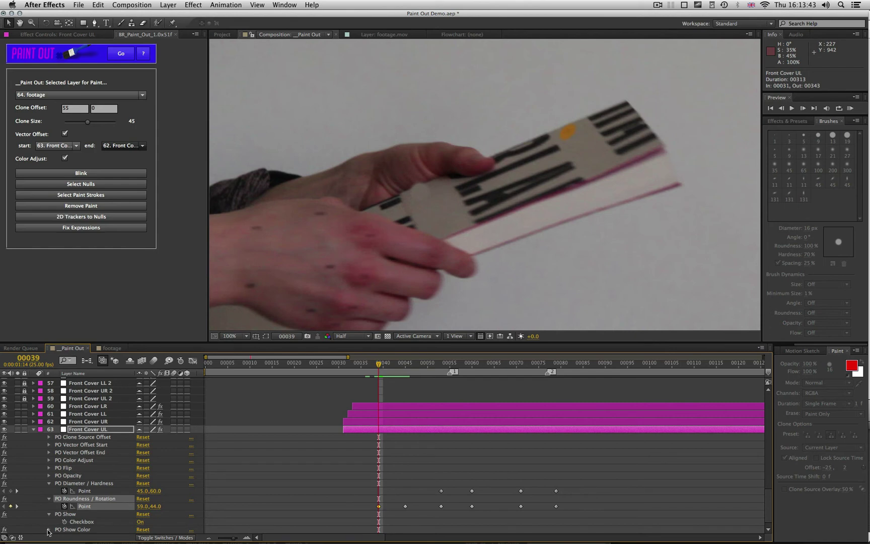
- Set the UL guide dot's Show Color to blue, lower the second Roundness/Rotation value to 29, and hide the dot at frame 35
click(49, 530)
click(141, 529)
click(539, 349)
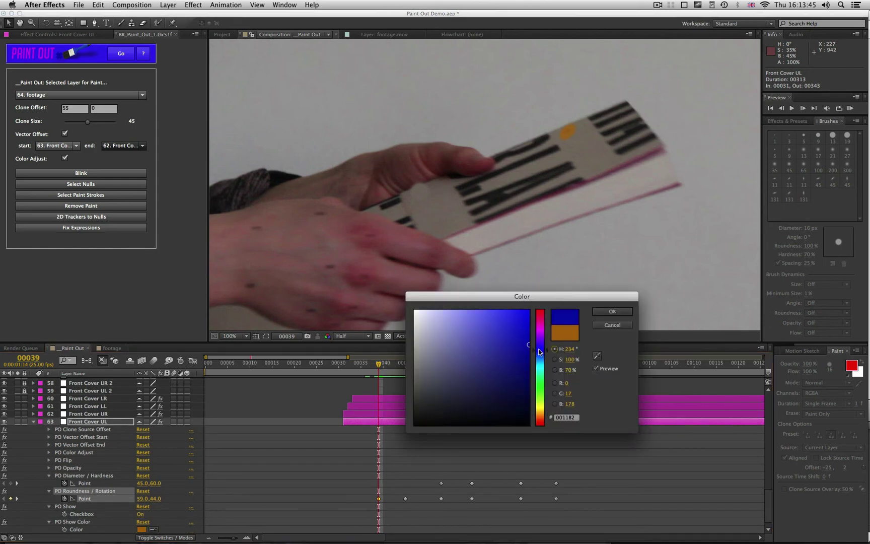
click(610, 317)
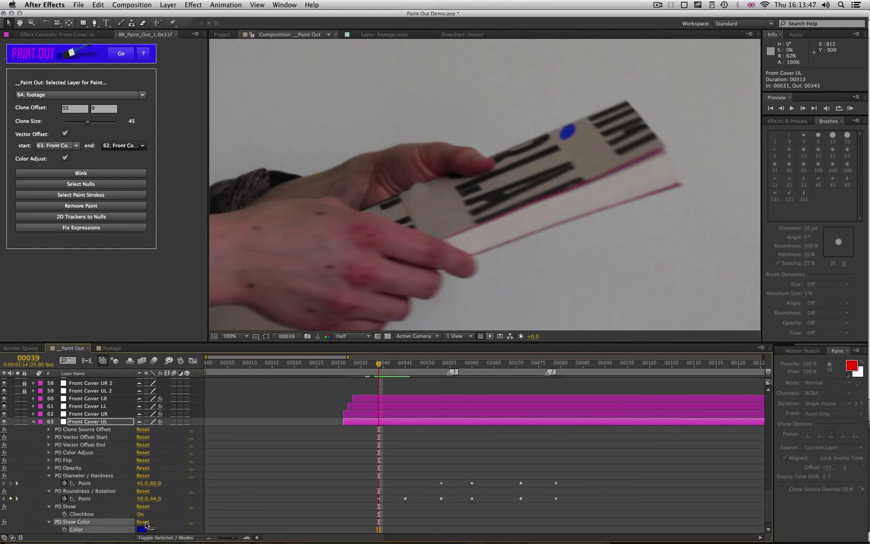
mouse_move(154, 499)
mouse_down()
mouse_move(144, 499)
mouse_move(152, 500)
mouse_up()
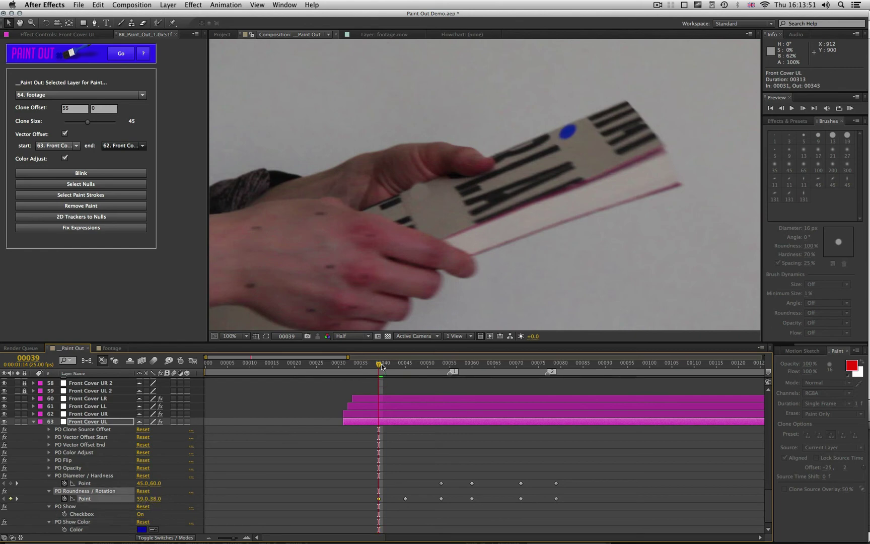
drag(381, 366, 361, 370)
click(141, 513)
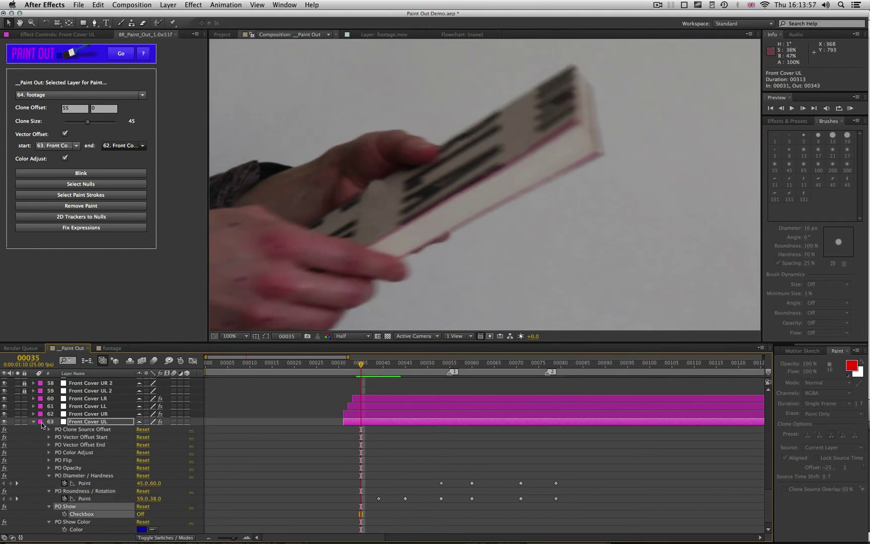
- On Front Cover LL, shift the Roundness/Rotation Point X to 65 and turn PO Show off from frame 52
key(u)
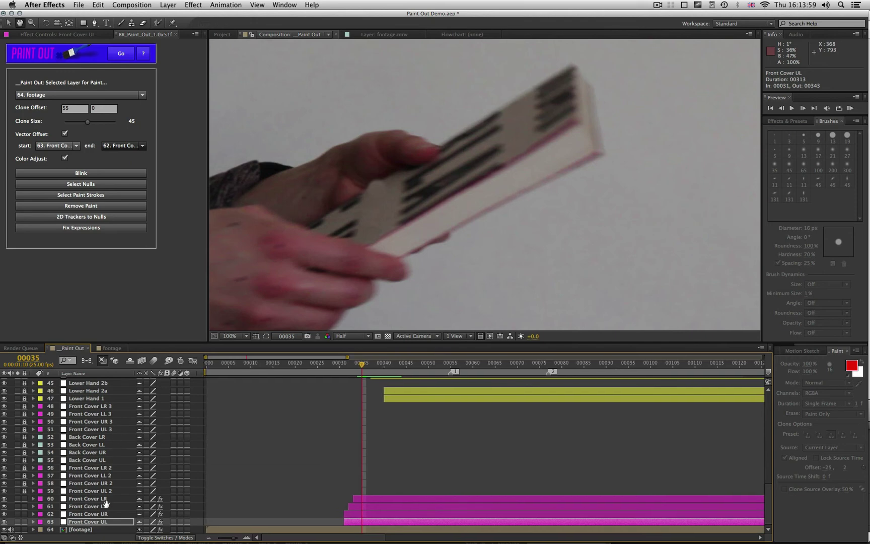
click(112, 506)
key(u)
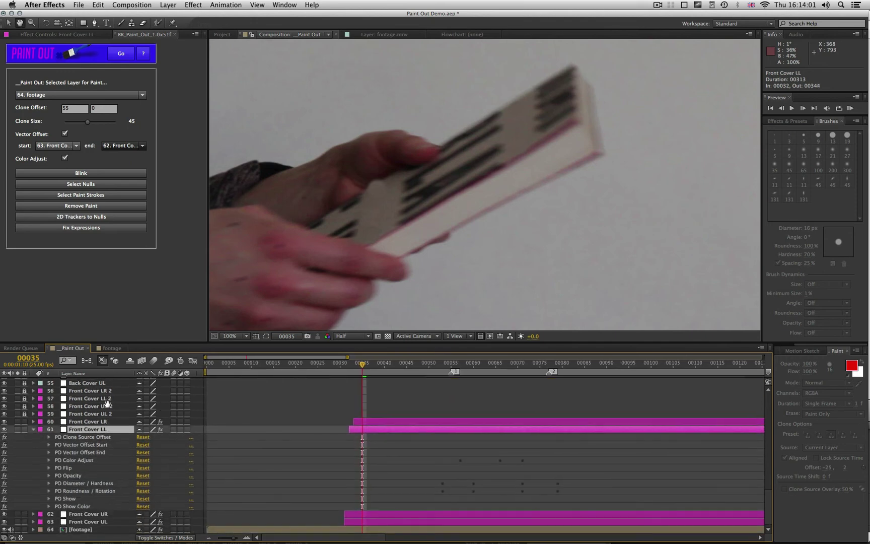
click(141, 506)
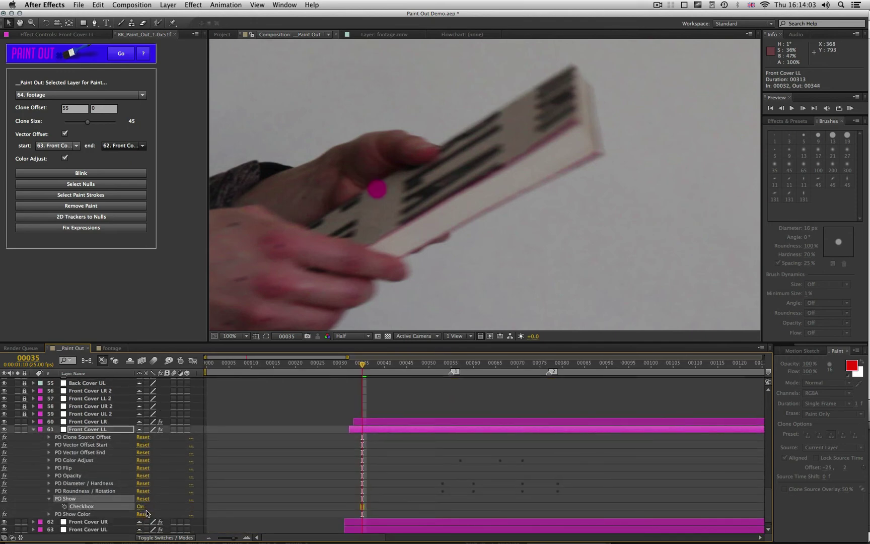
scroll(70, 468, down, 1)
click(49, 482)
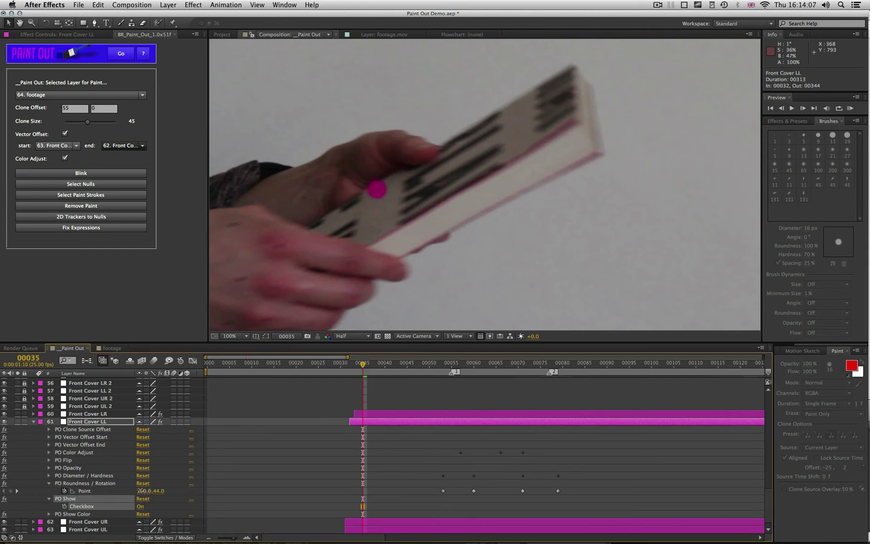
mouse_move(140, 491)
mouse_down()
mouse_move(129, 492)
mouse_move(149, 492)
mouse_up()
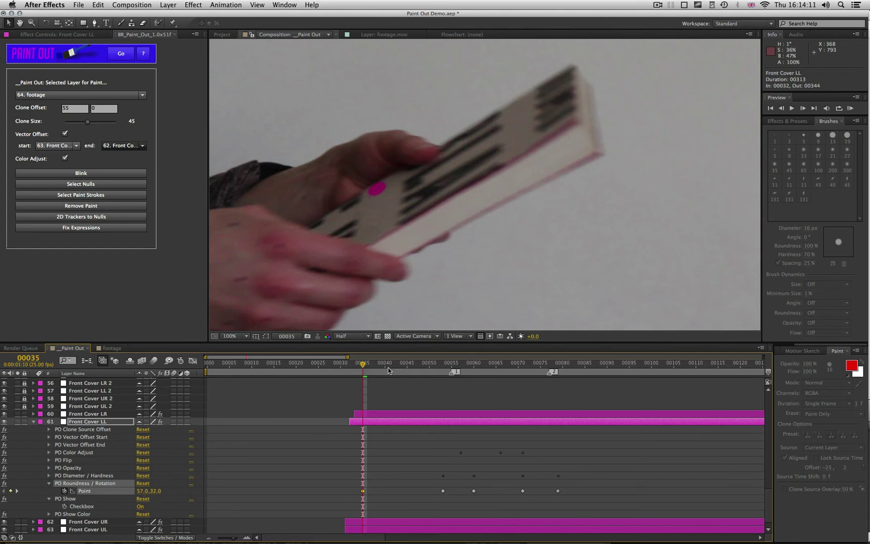
drag(383, 367, 438, 367)
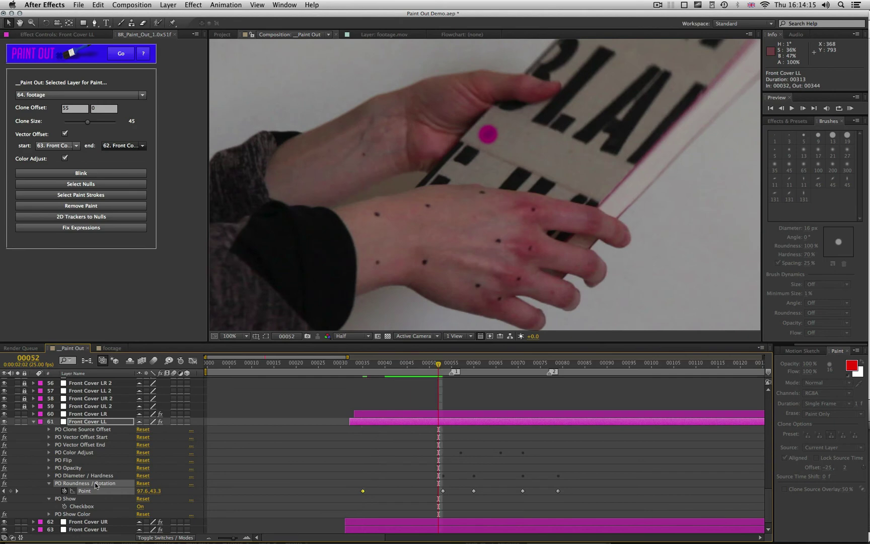
click(140, 506)
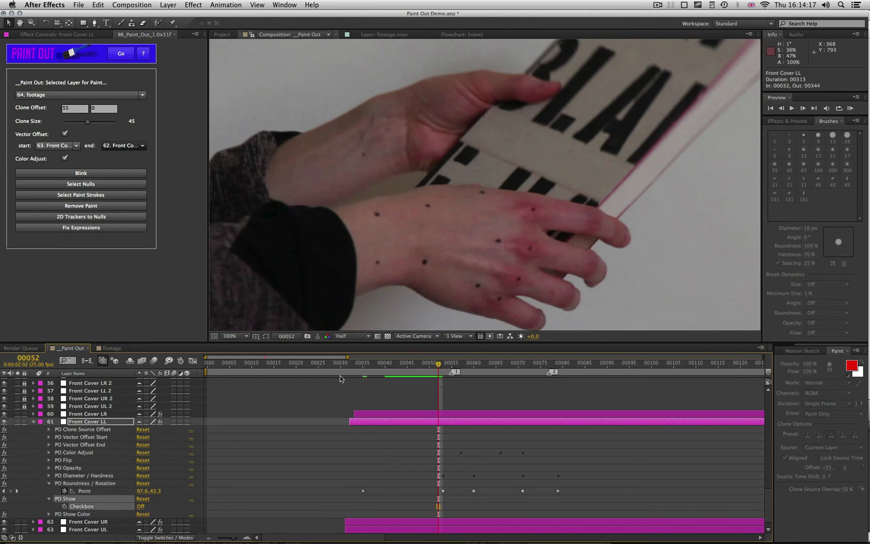
mouse_move(439, 357)
mouse_down()
mouse_move(407, 363)
mouse_move(429, 367)
mouse_up()
- Darken Front Cover LL's PO Color Adjust grey slightly at frame 50, then scrub forward to check the fix
click(50, 452)
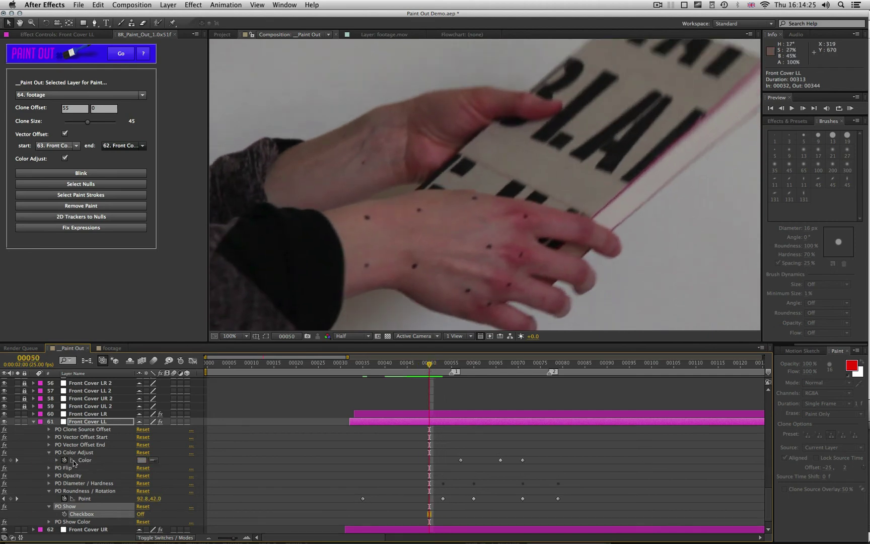
click(141, 460)
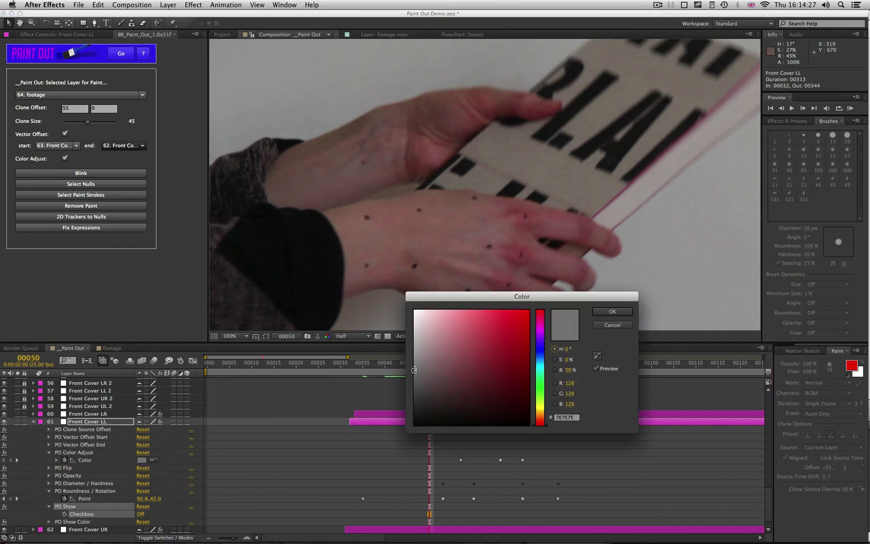
click(413, 370)
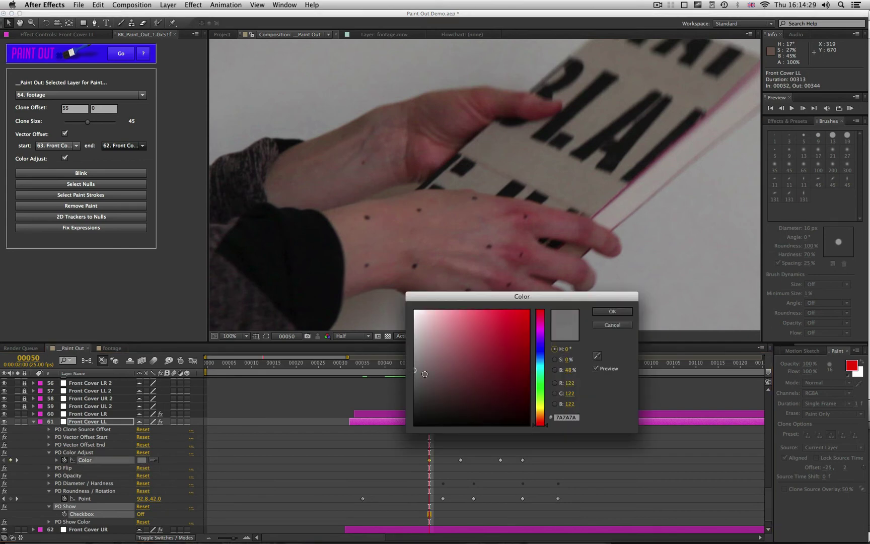
click(612, 311)
drag(429, 363, 452, 376)
scroll(518, 181, down, 2)
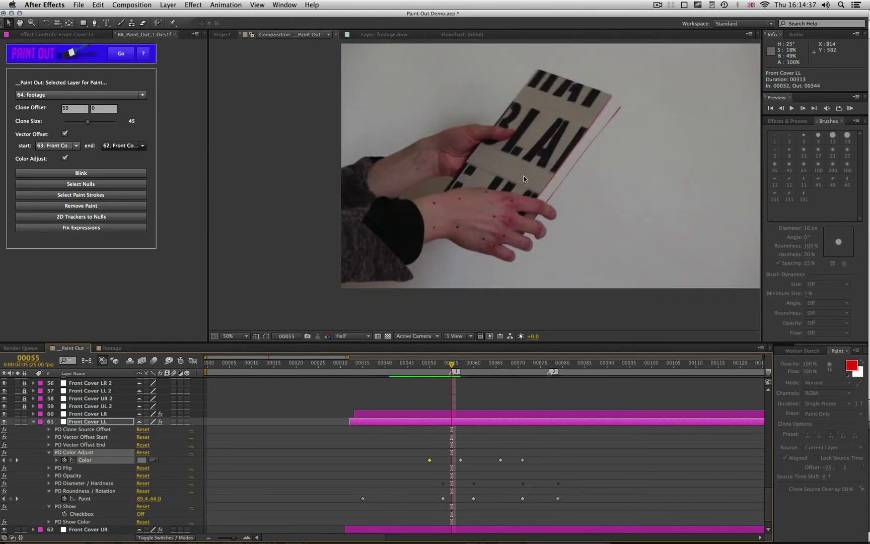
drag(452, 367, 472, 369)
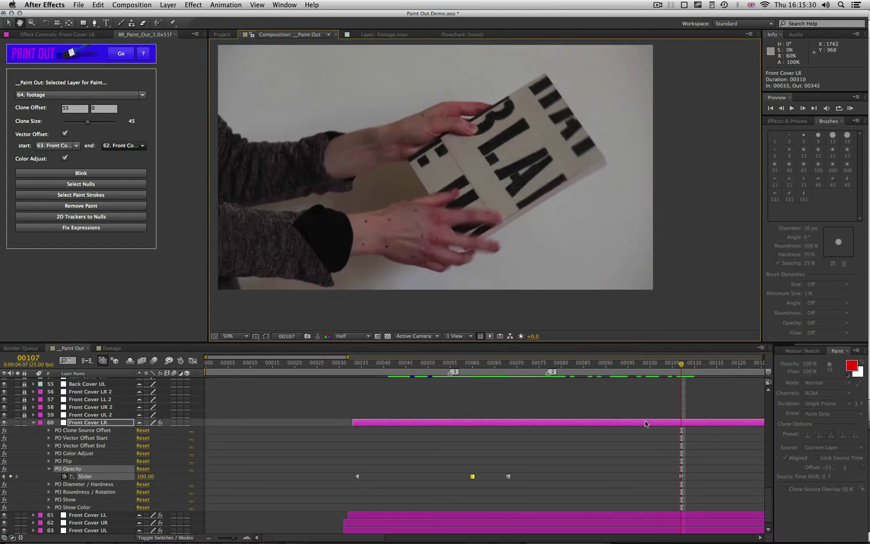
- Scroll down the layer stack and collapse Front Cover LR's Paint Out effect properties
scroll(623, 419, down, 3)
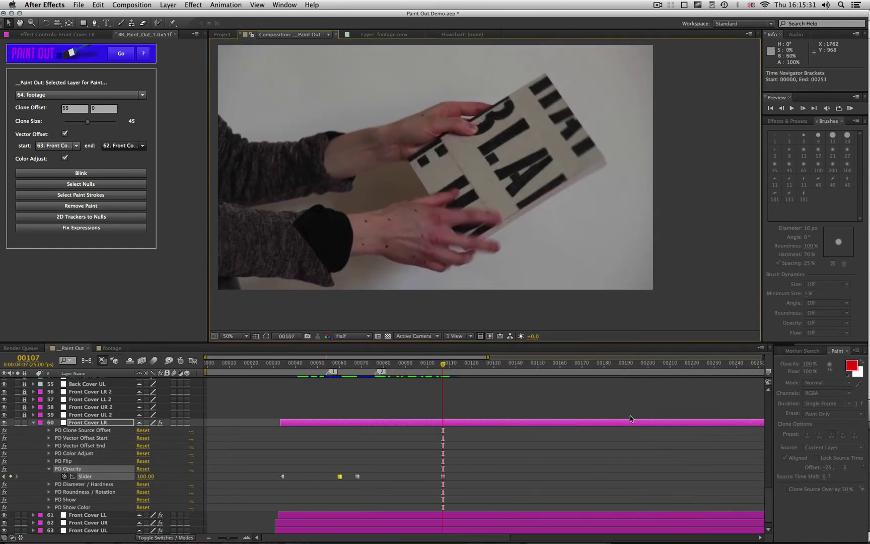
scroll(622, 419, down, 3)
click(35, 422)
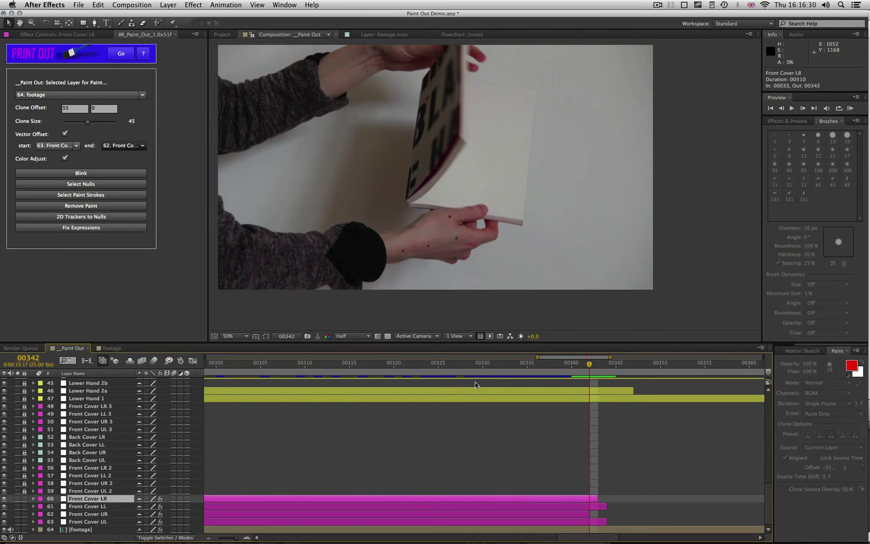
- At frame 329, reveal the footage layer's Paint Out strokes and widen the name column to read them
mouse_move(476, 379)
mouse_down()
mouse_move(465, 378)
mouse_move(473, 379)
mouse_up()
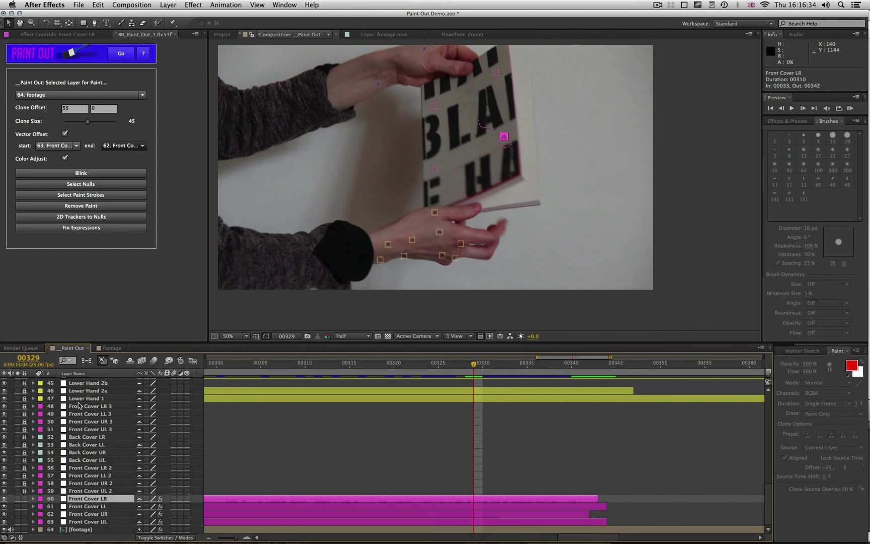
click(97, 195)
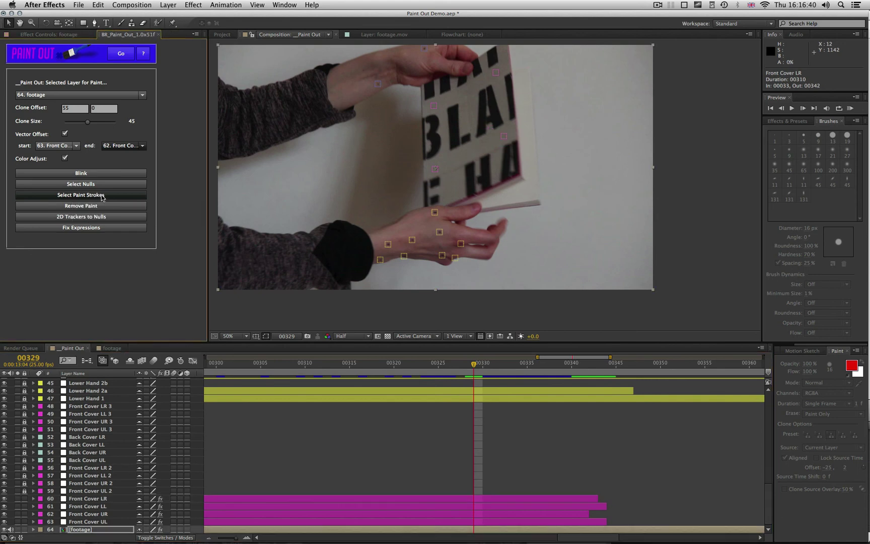
click(69, 349)
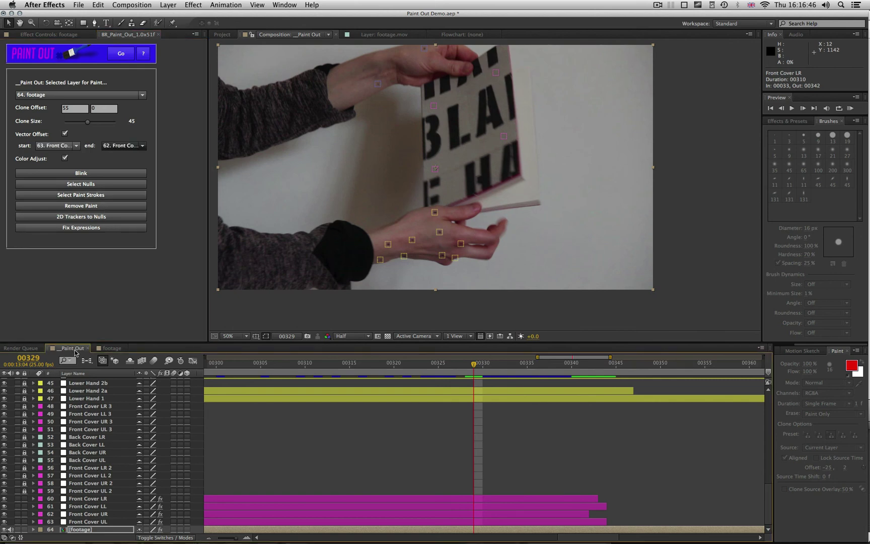
key(s)
key(s)
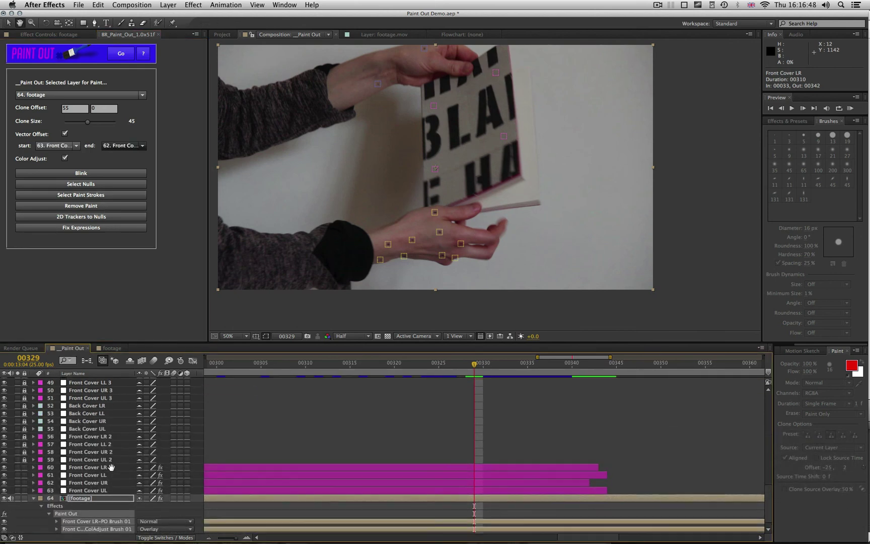
scroll(112, 461, left, 2)
drag(135, 373, 252, 373)
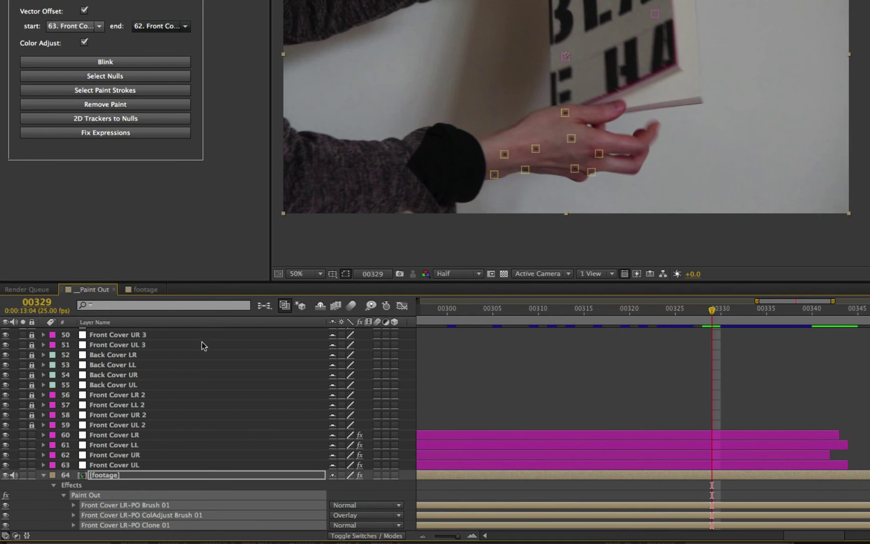
- Select the Front Cover LR-PO Clone 01 stroke, select its driving null, then collapse Paint Out
click(129, 436)
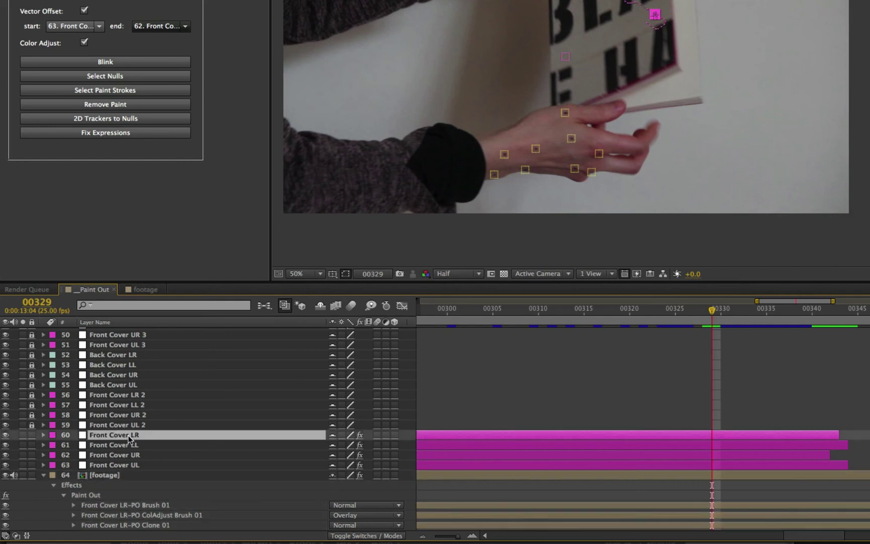
click(136, 526)
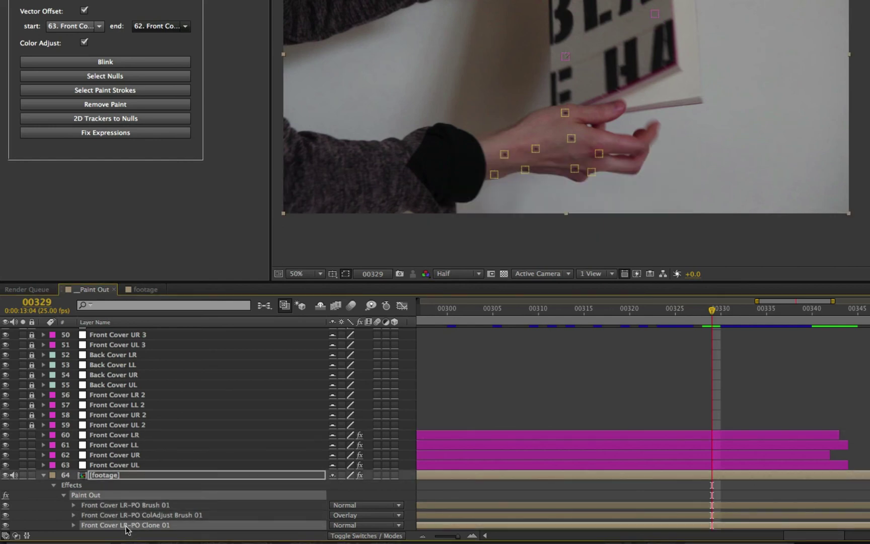
click(130, 77)
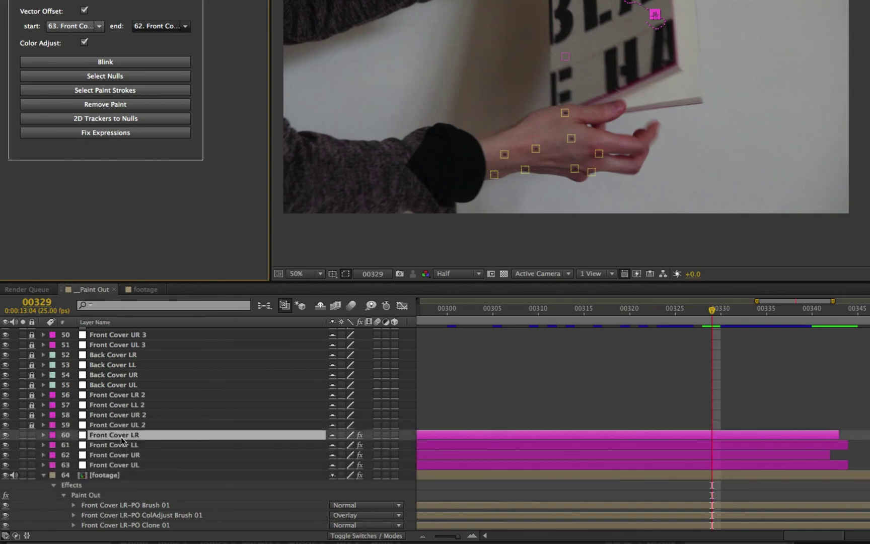
click(63, 495)
- Select the UL Clone 04 and LR ColAdjust Brush 01 strokes, select their nulls, then select every stroke's nulls
click(63, 525)
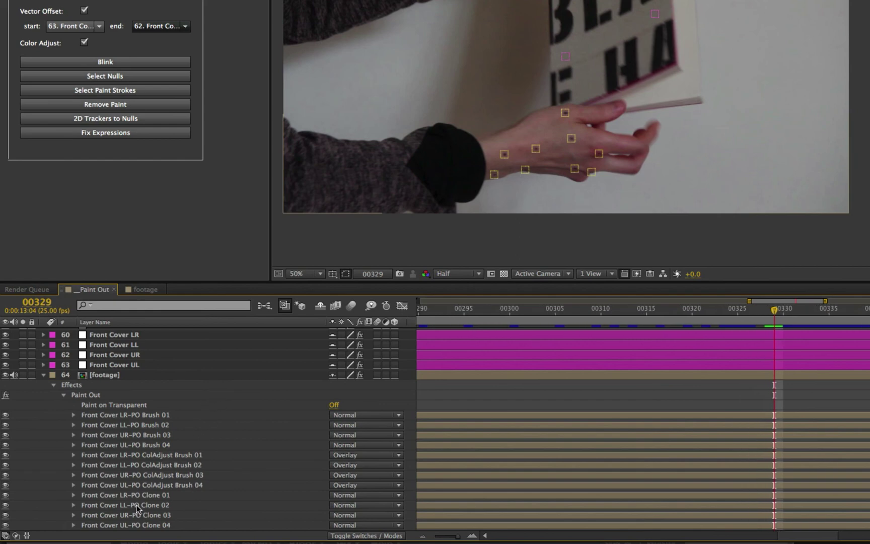
click(152, 523)
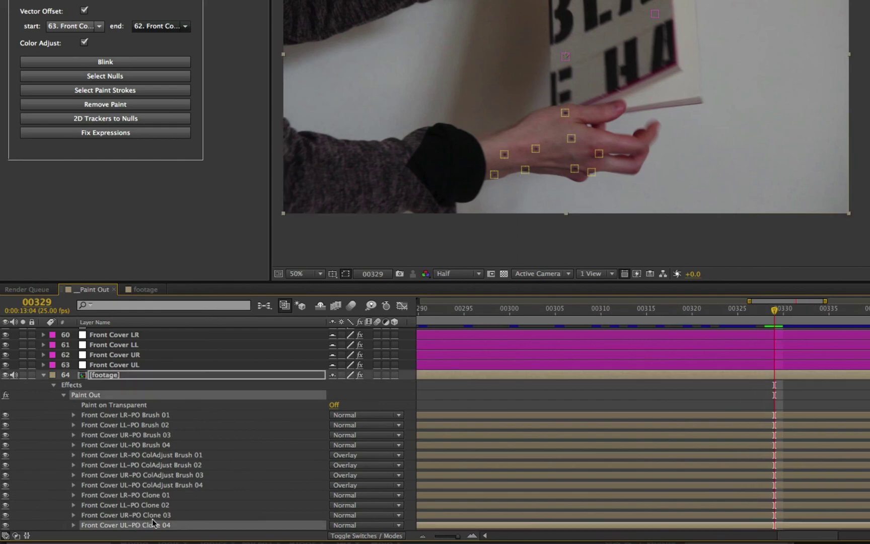
ctrl+click(158, 455)
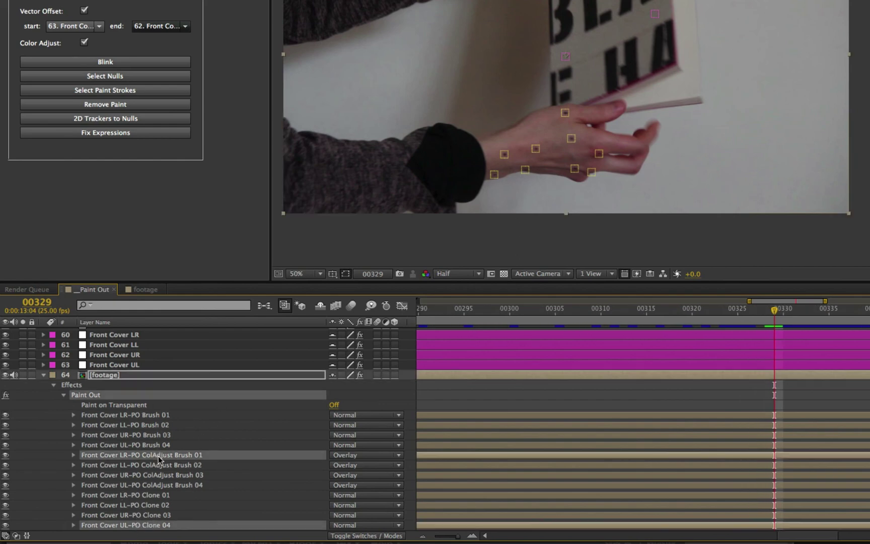
click(149, 76)
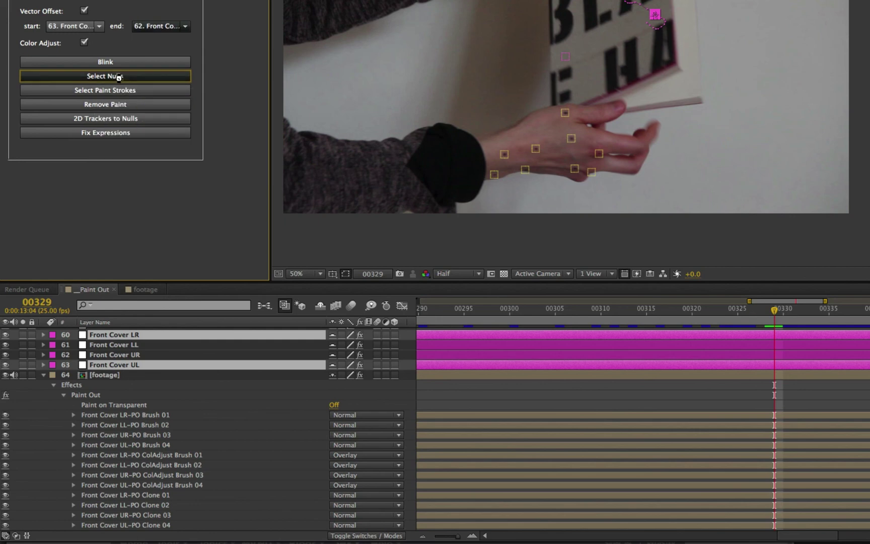
click(121, 78)
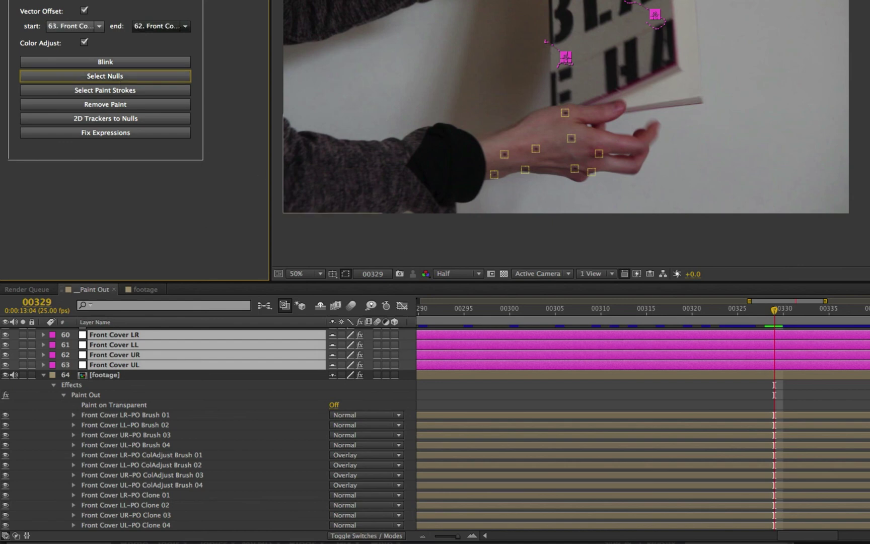
scroll(59, 485, up, 5)
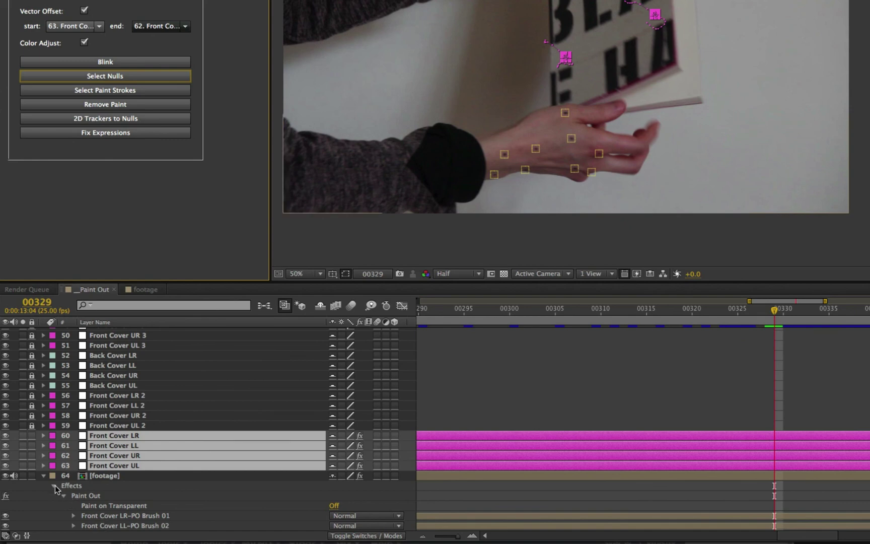
click(98, 497)
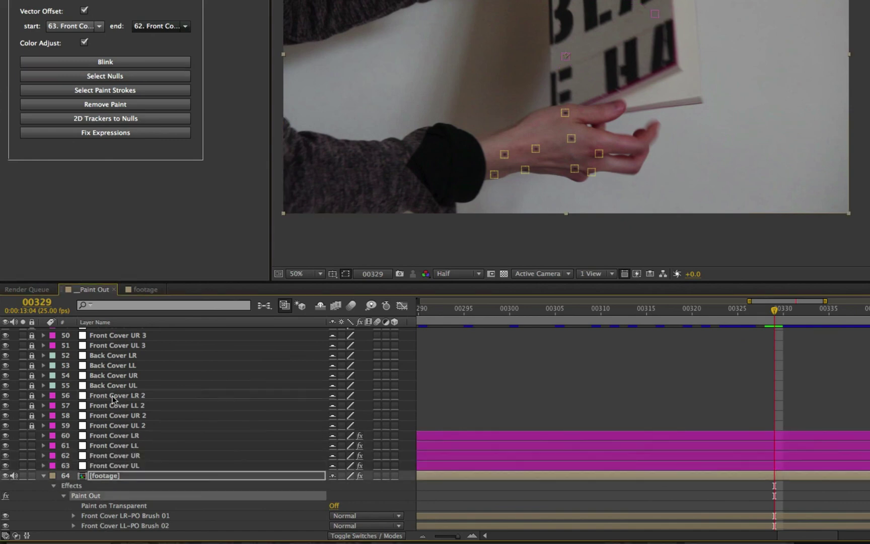
click(129, 456)
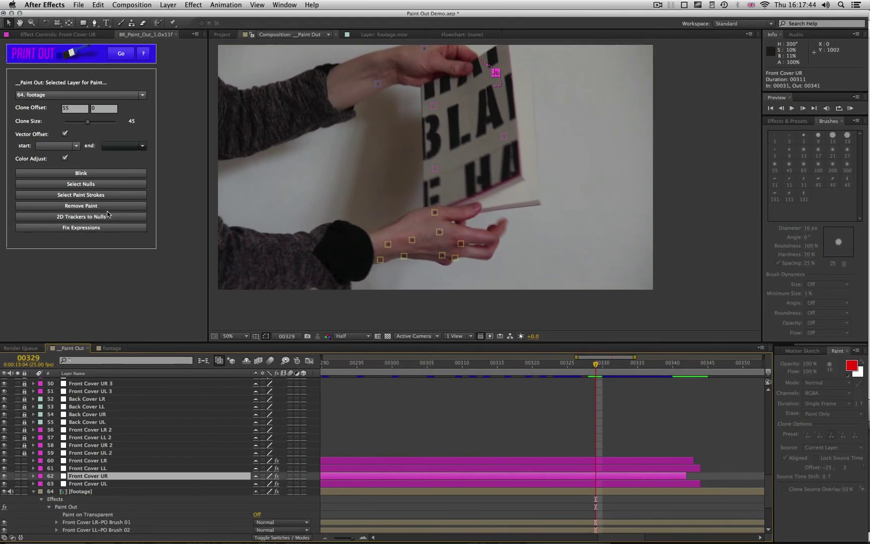
click(121, 105)
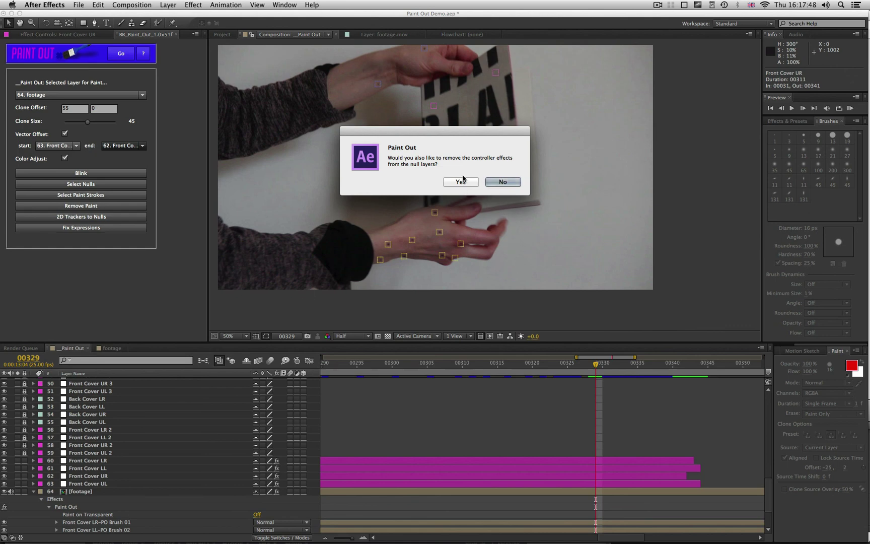
click(461, 182)
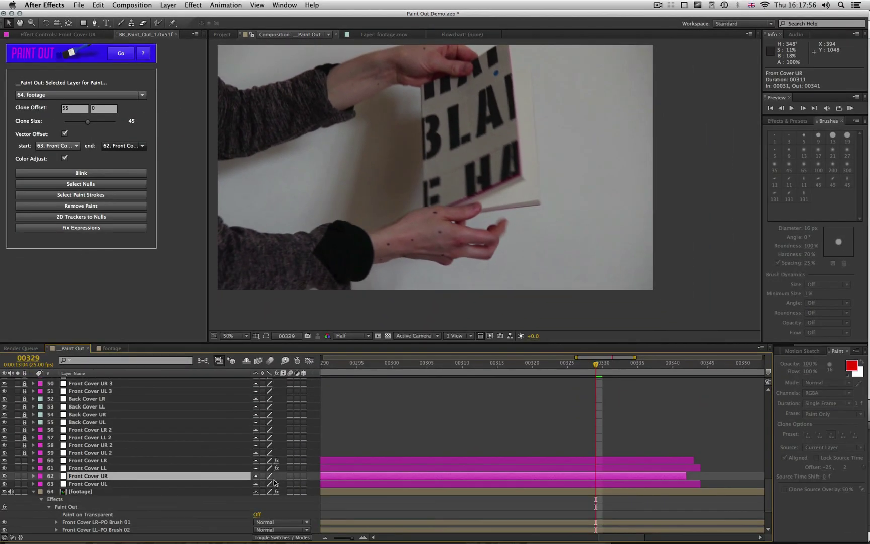
key(super+z)
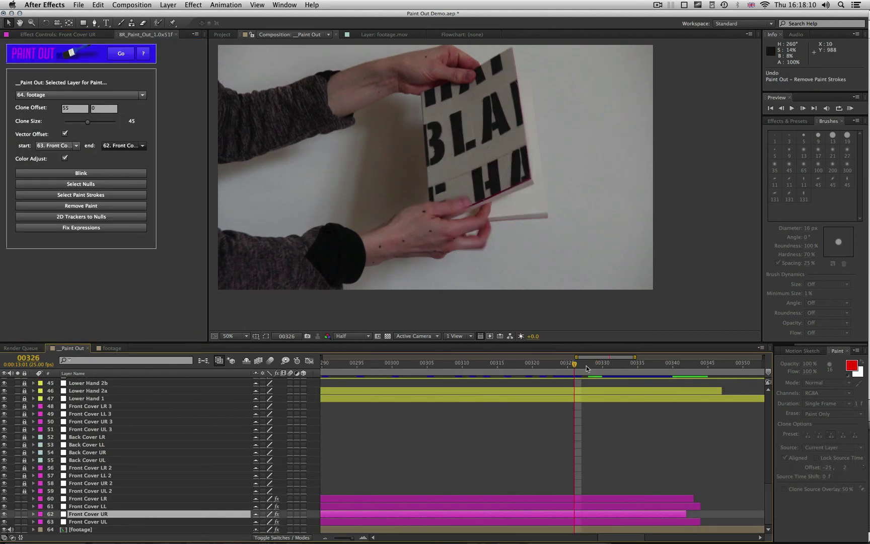
drag(574, 364, 398, 366)
- Step to frame 301 for the marker clone stroke, then review the composition around frame 119
drag(411, 423, 542, 428)
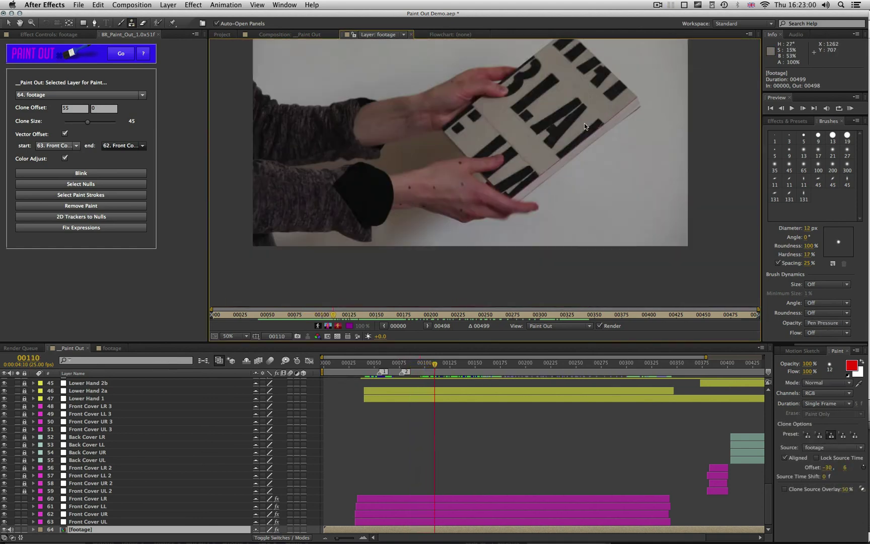
drag(430, 371, 442, 372)
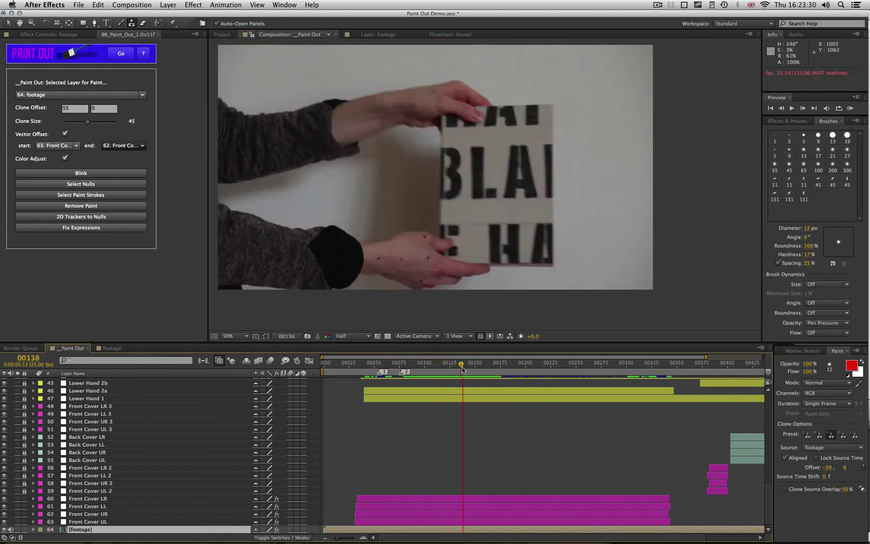